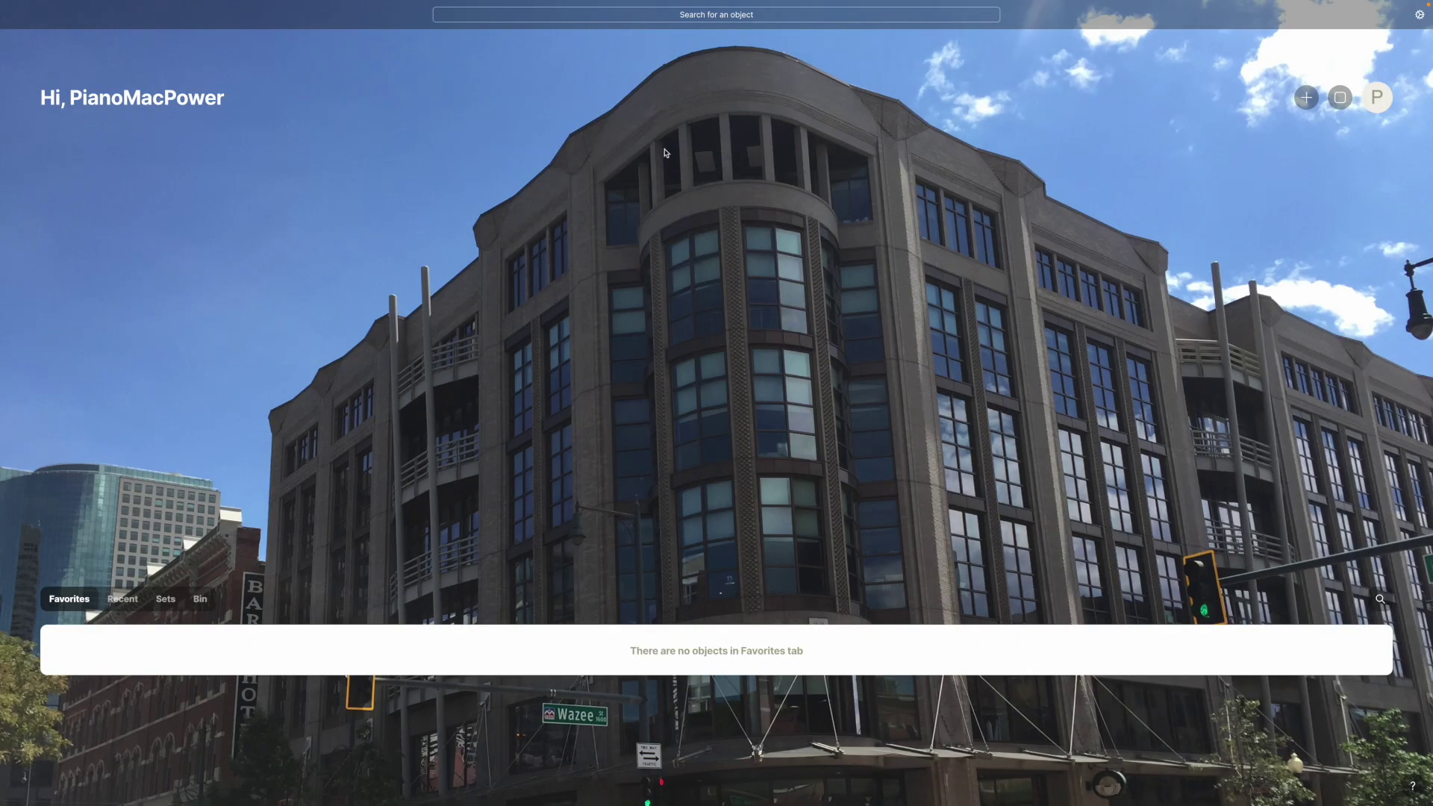
- Switch the home dashboard to Recent objects, open Book List, then return home
click(122, 599)
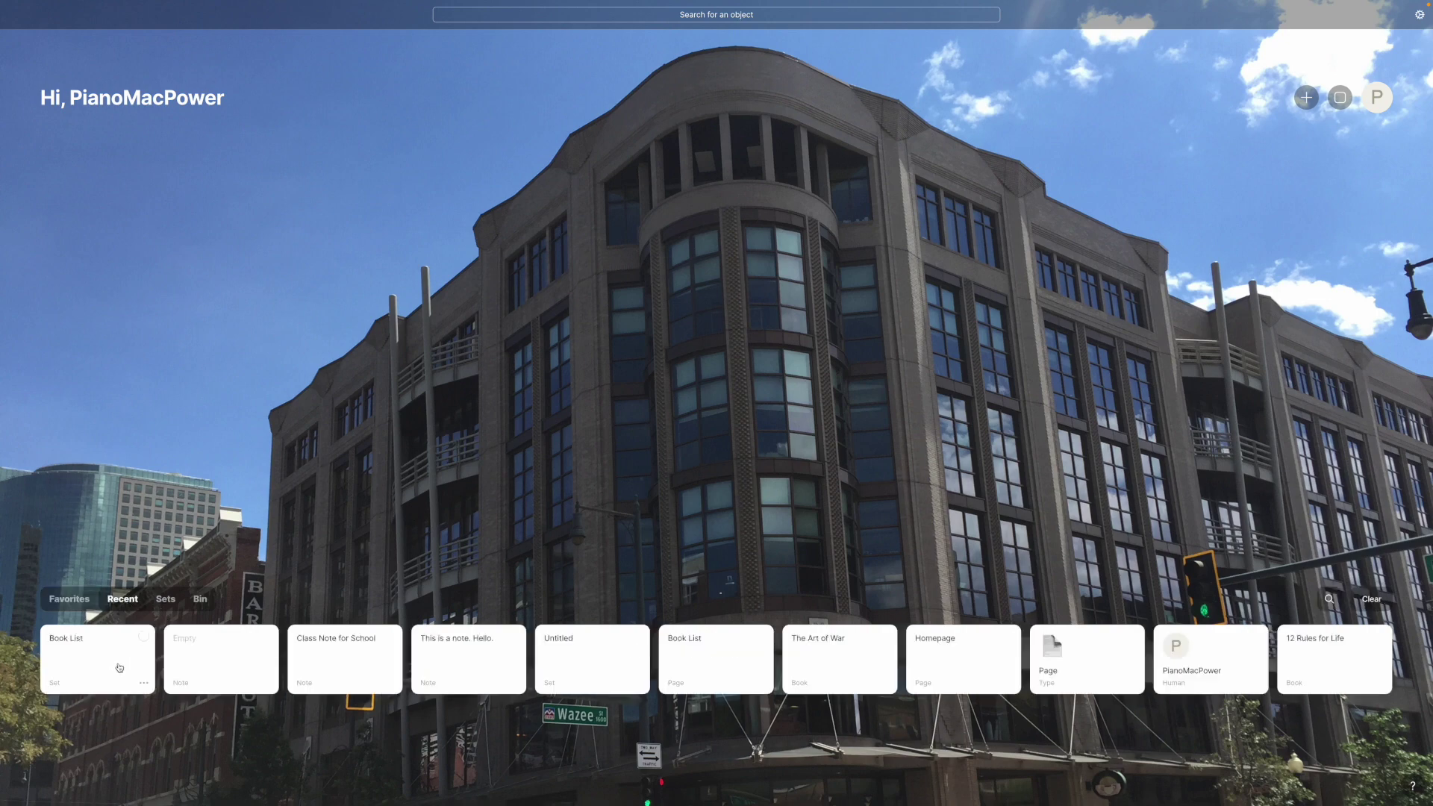
click(124, 667)
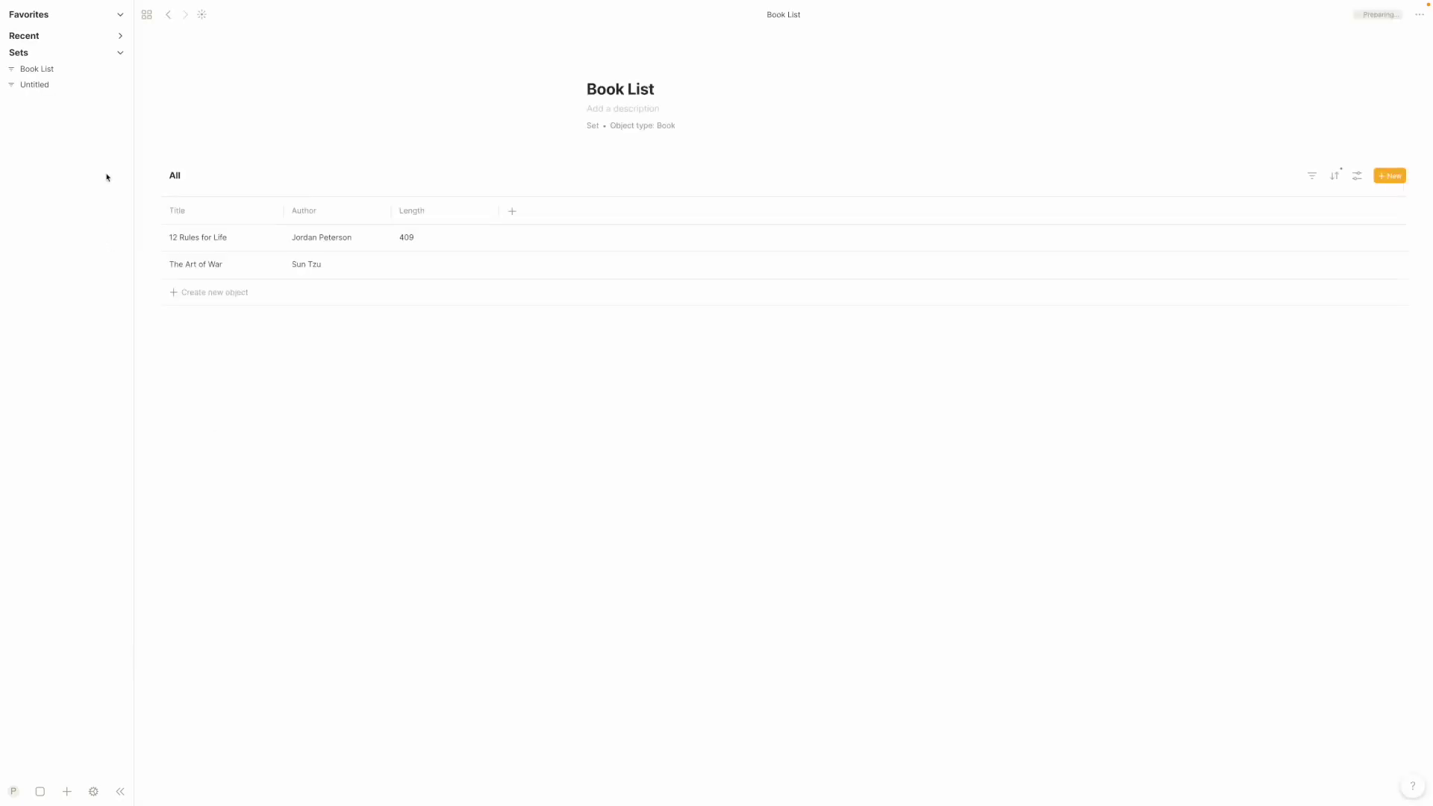
click(144, 17)
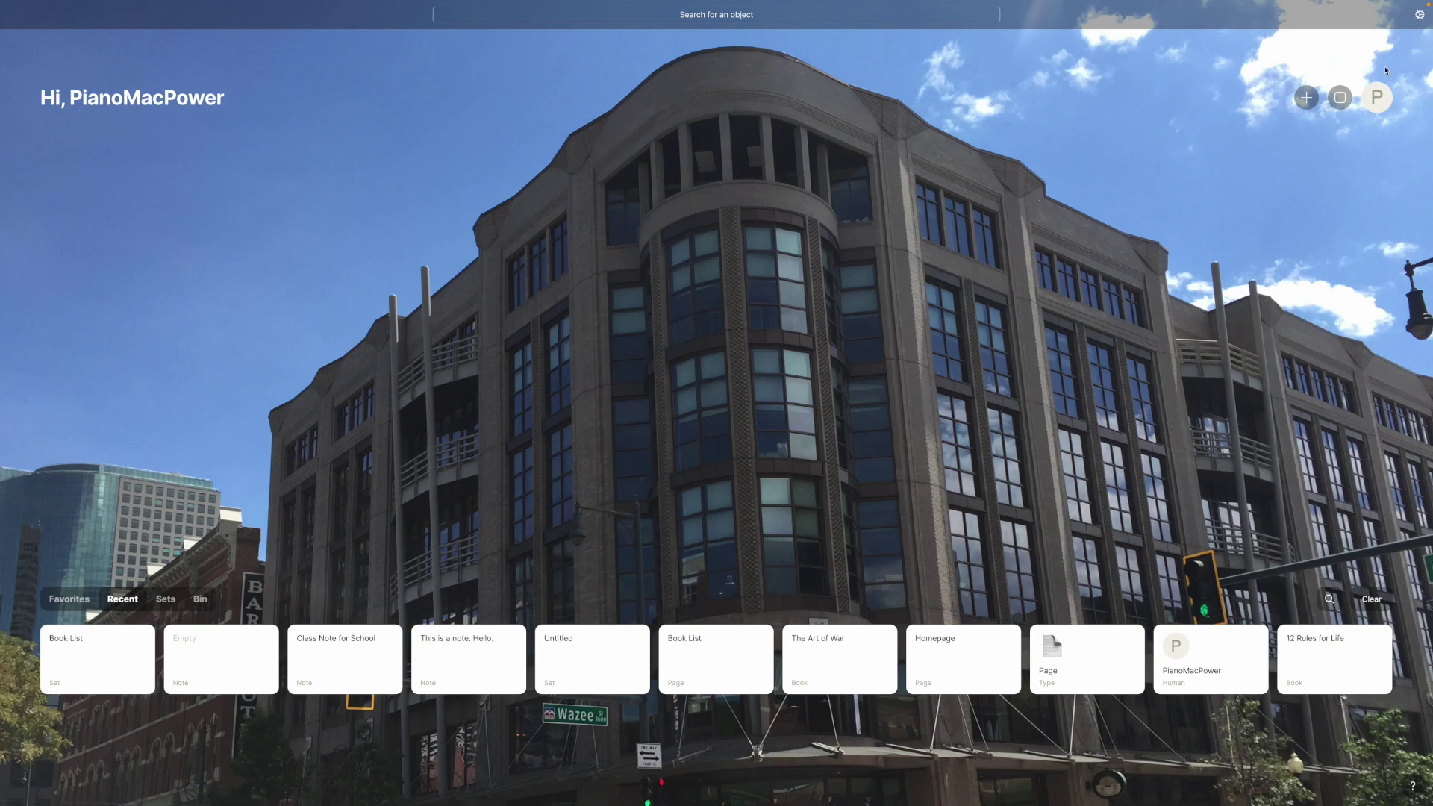
- Browse the Library's relations (checking Height) and Anytype library types, ending on My types
click(1341, 100)
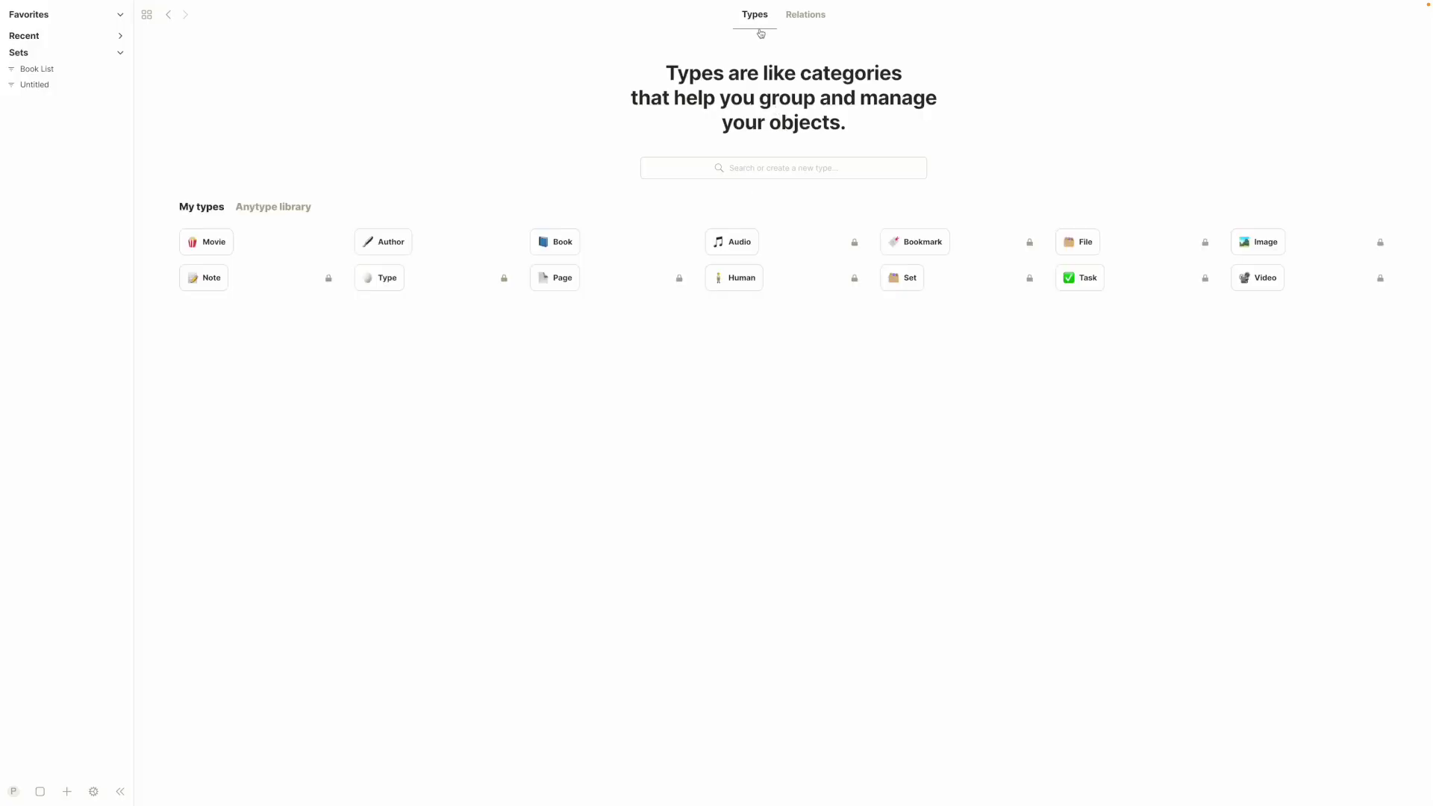
click(806, 27)
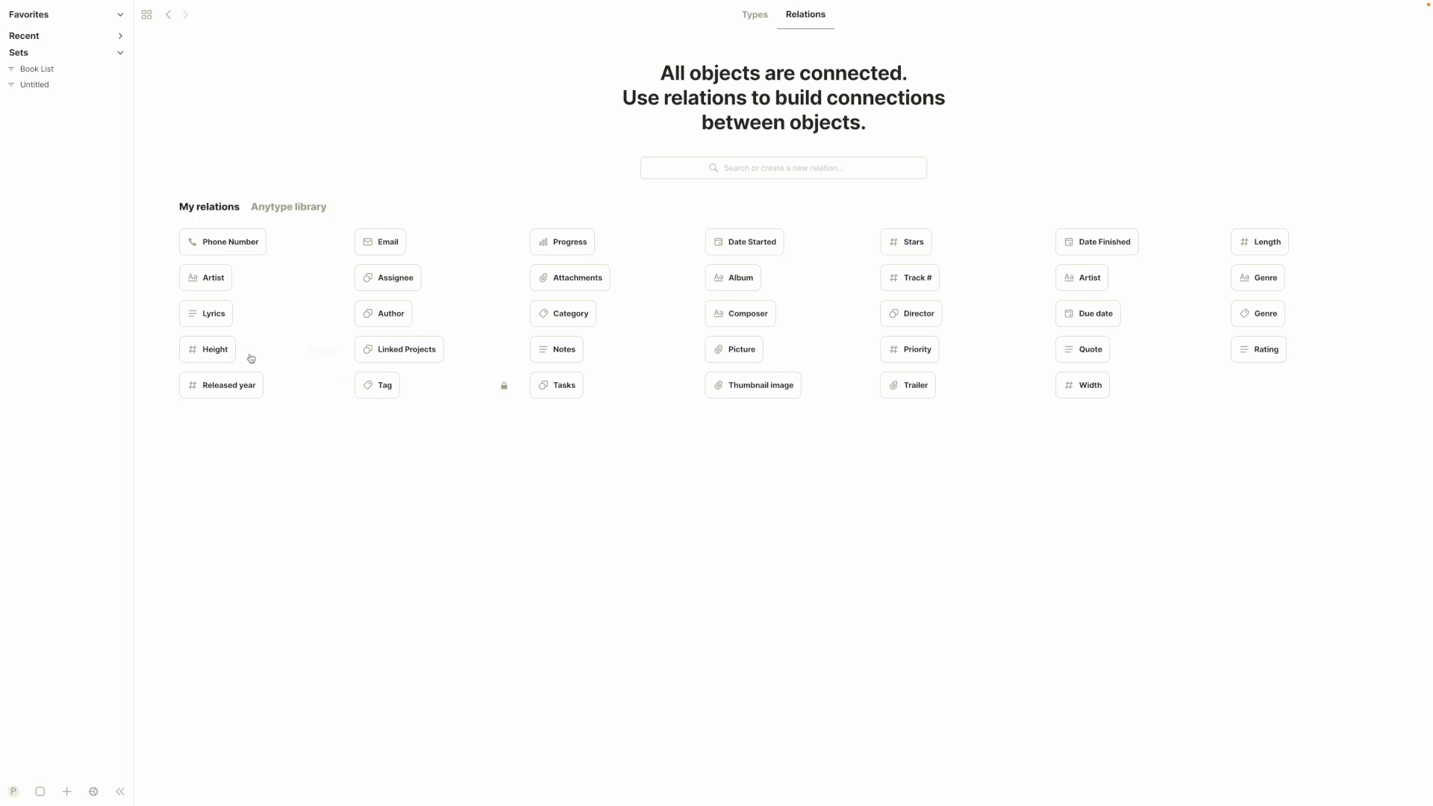
click(224, 356)
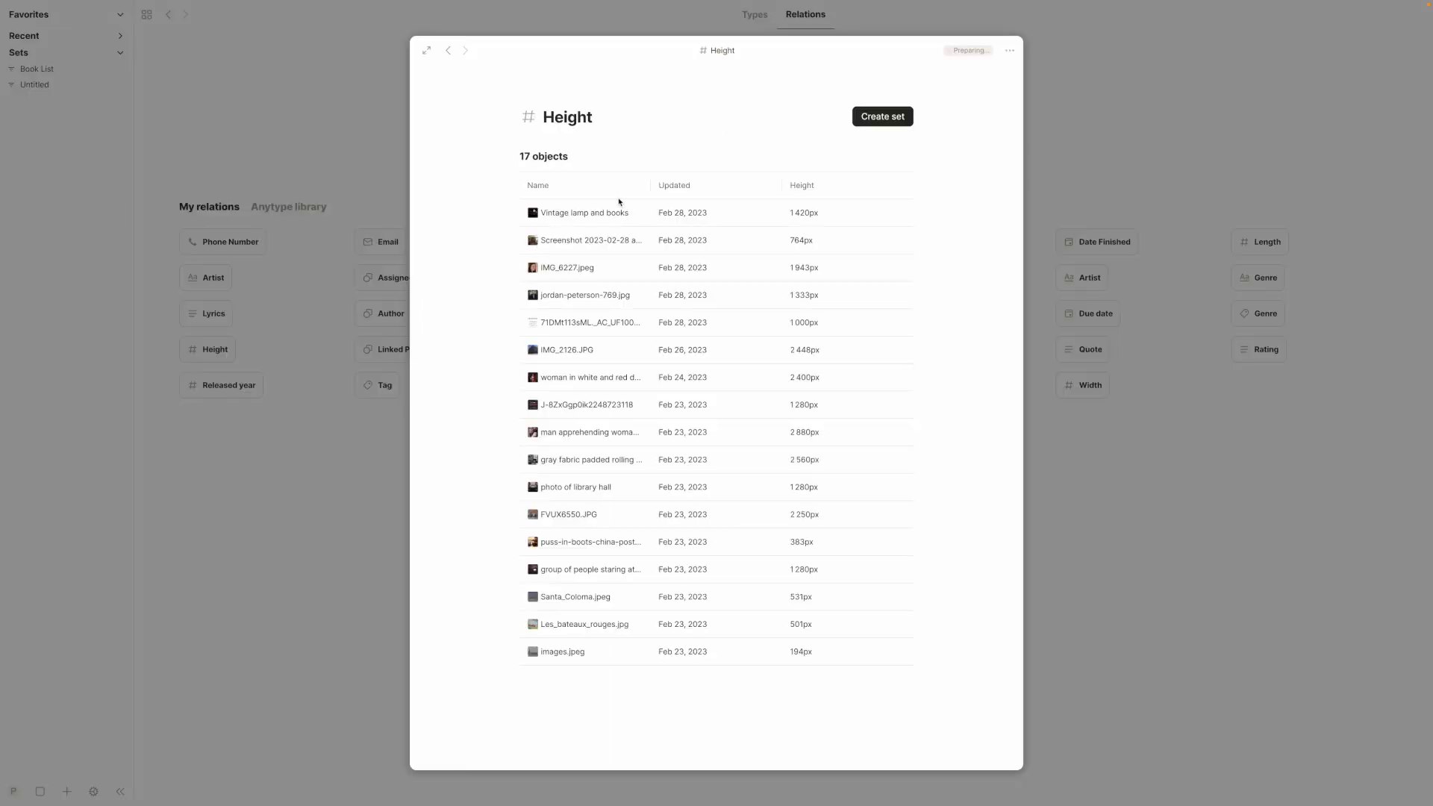
click(314, 335)
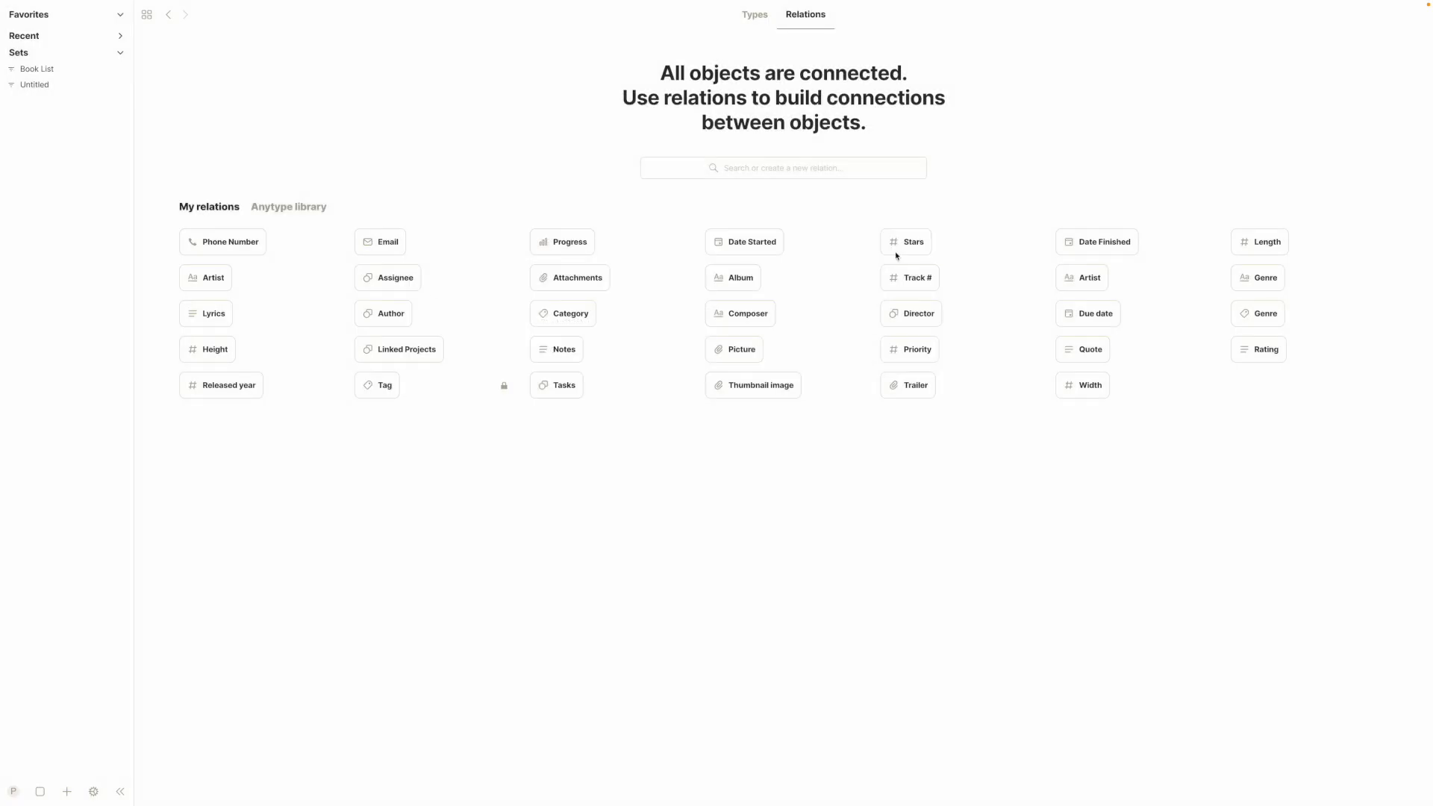
click(753, 17)
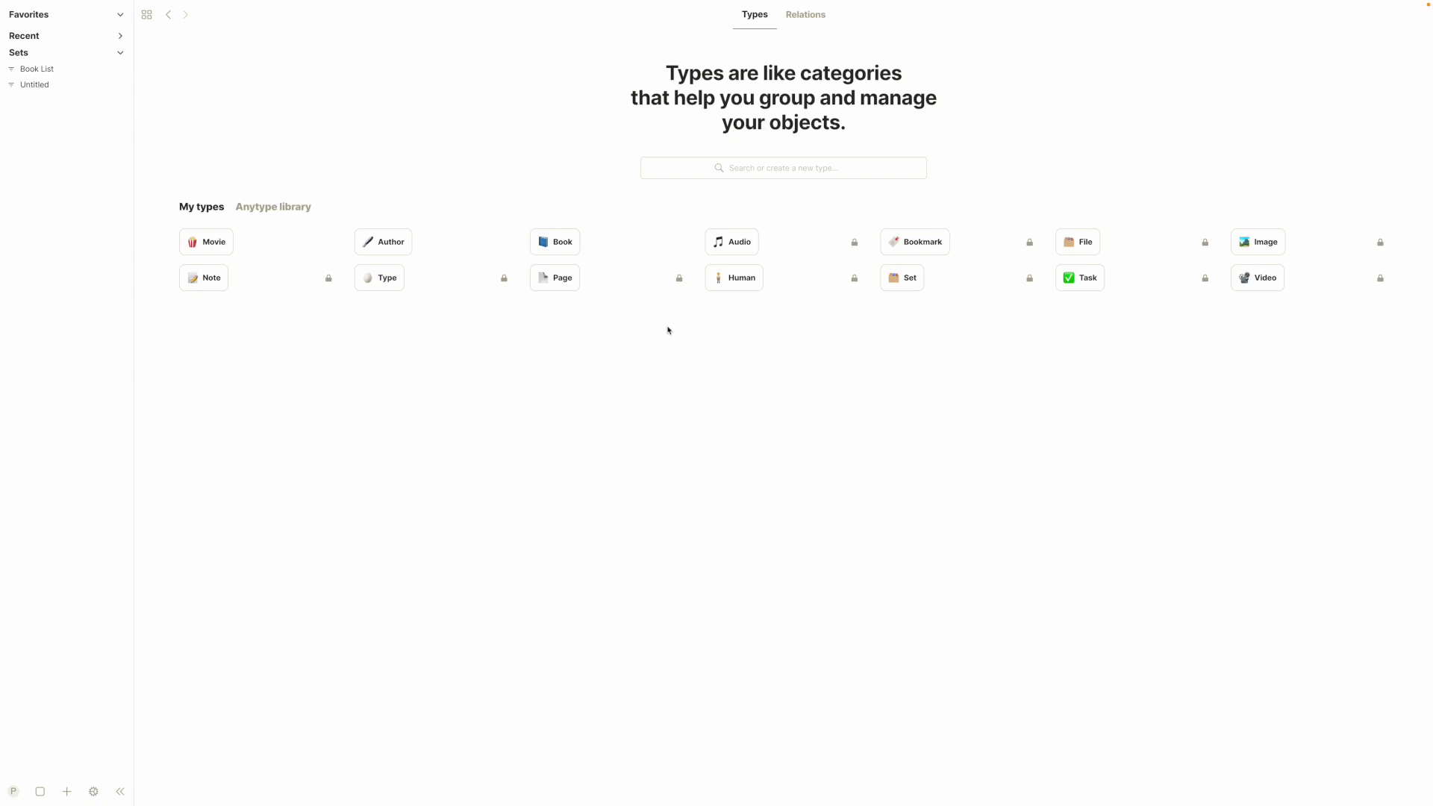
click(285, 207)
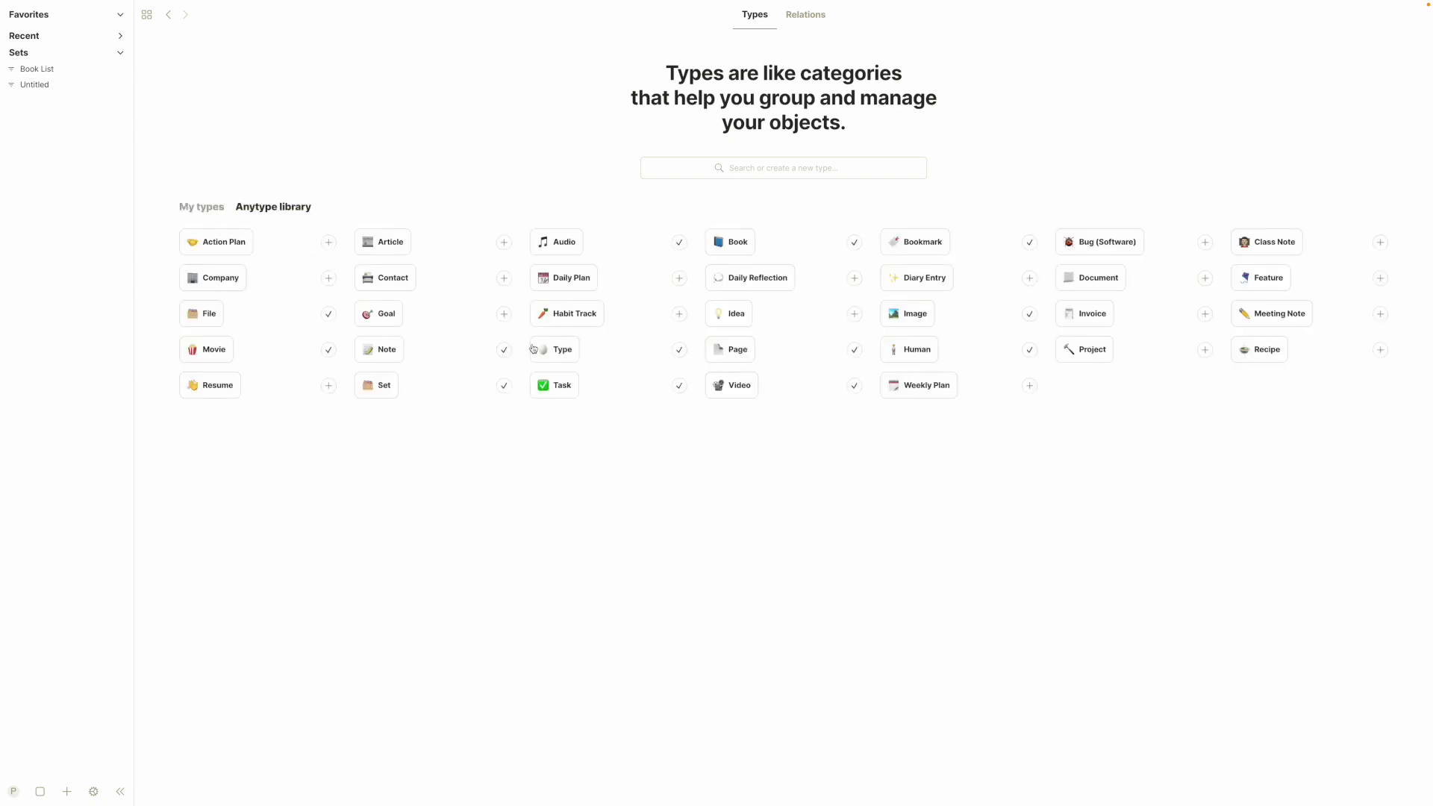
click(209, 213)
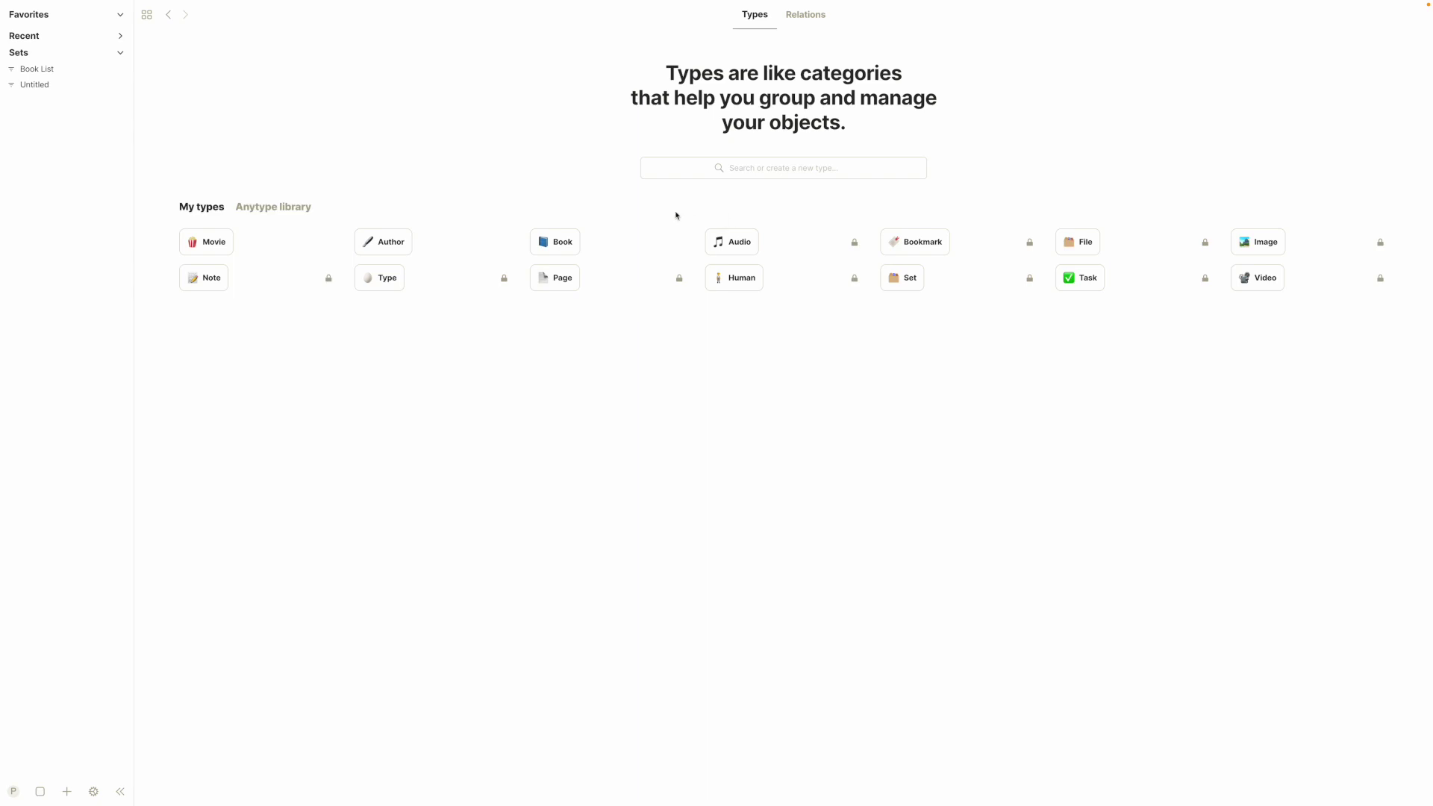
- Create a new object type named 'Class Note'
click(756, 166)
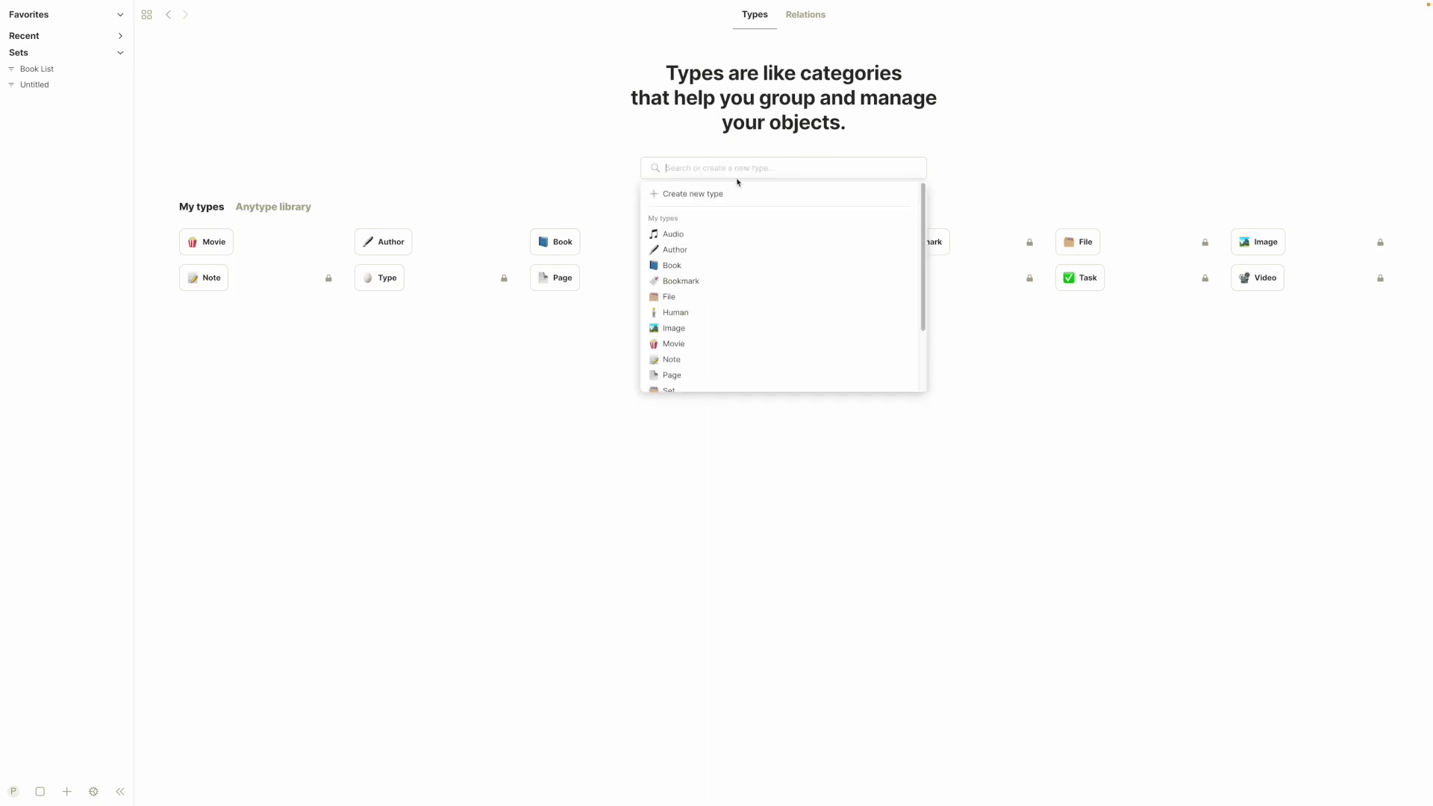
click(704, 193)
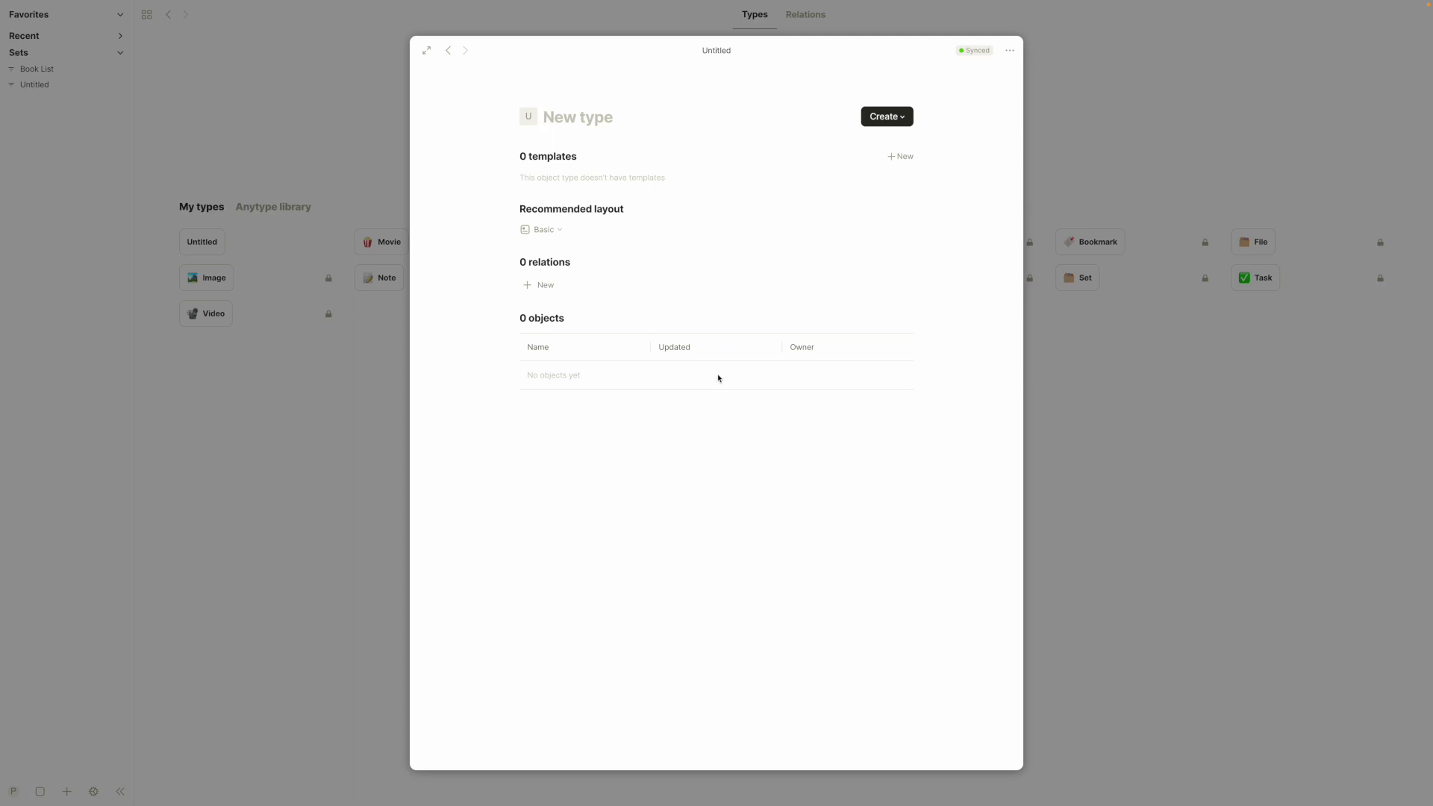
text(Class Note)
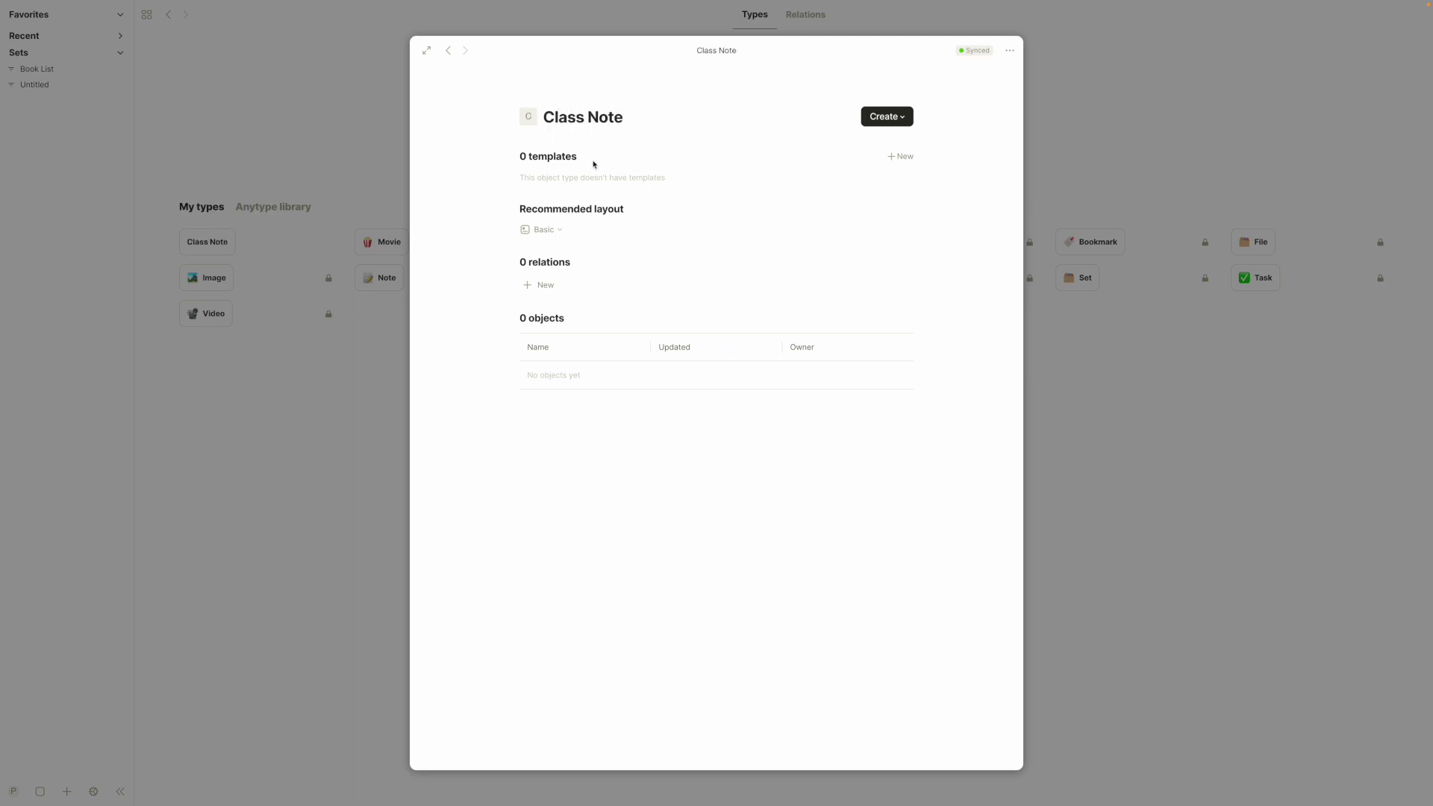
- Add a Class Note template whose body starts with a --- divider, then reopen the type
click(899, 156)
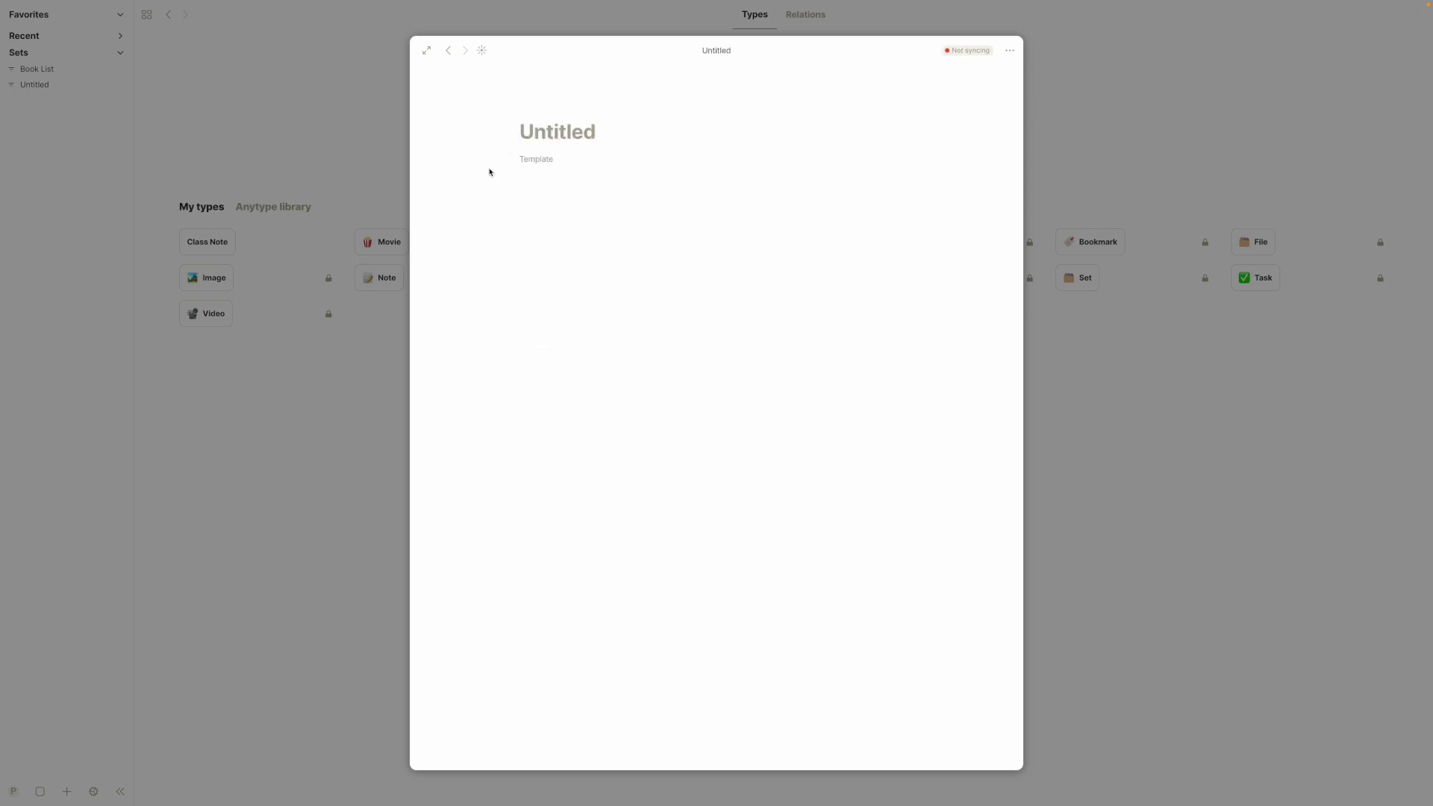
click(566, 224)
text(---)
click(239, 225)
click(207, 242)
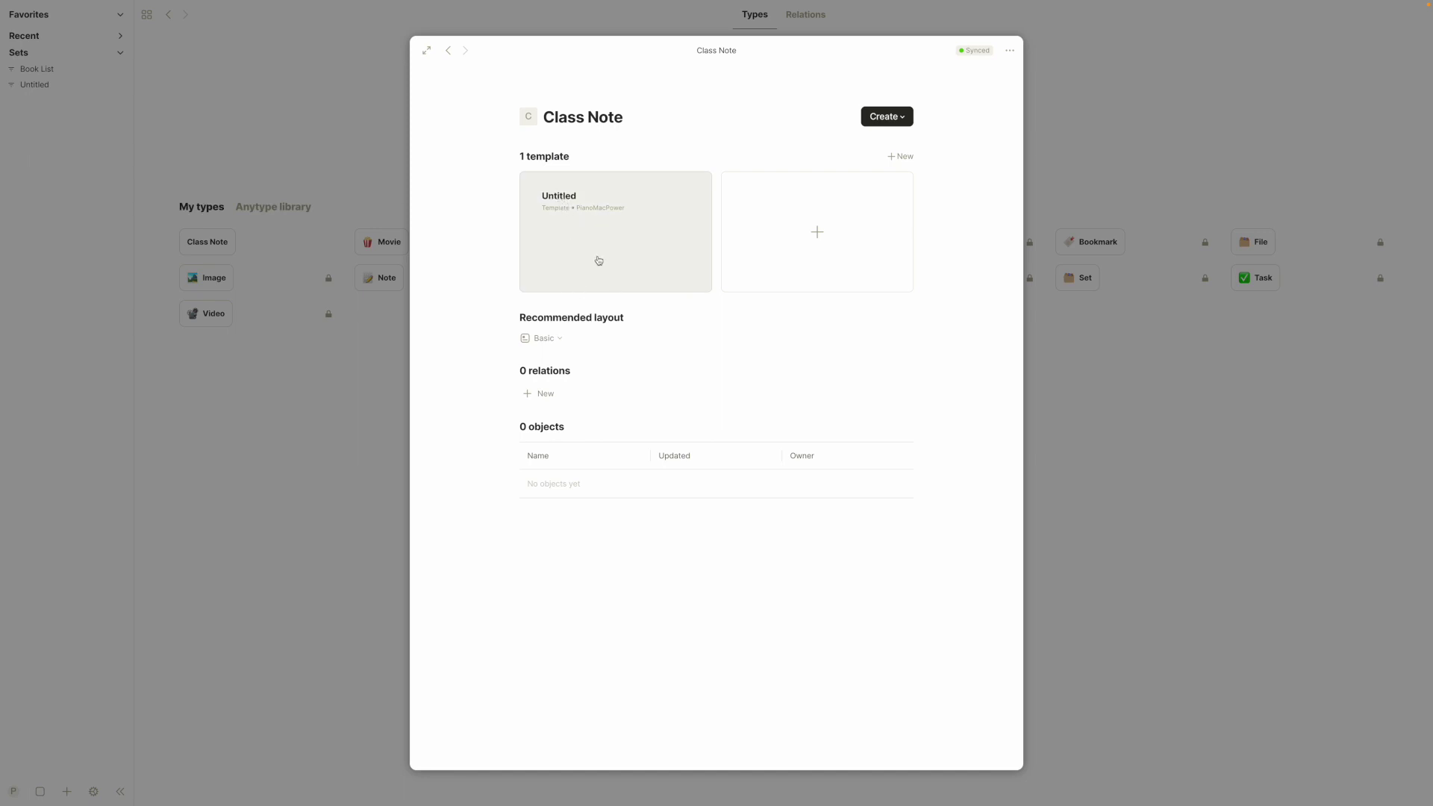
- Add a new text relation 'Class Name' to the Class Note type
click(536, 396)
click(563, 440)
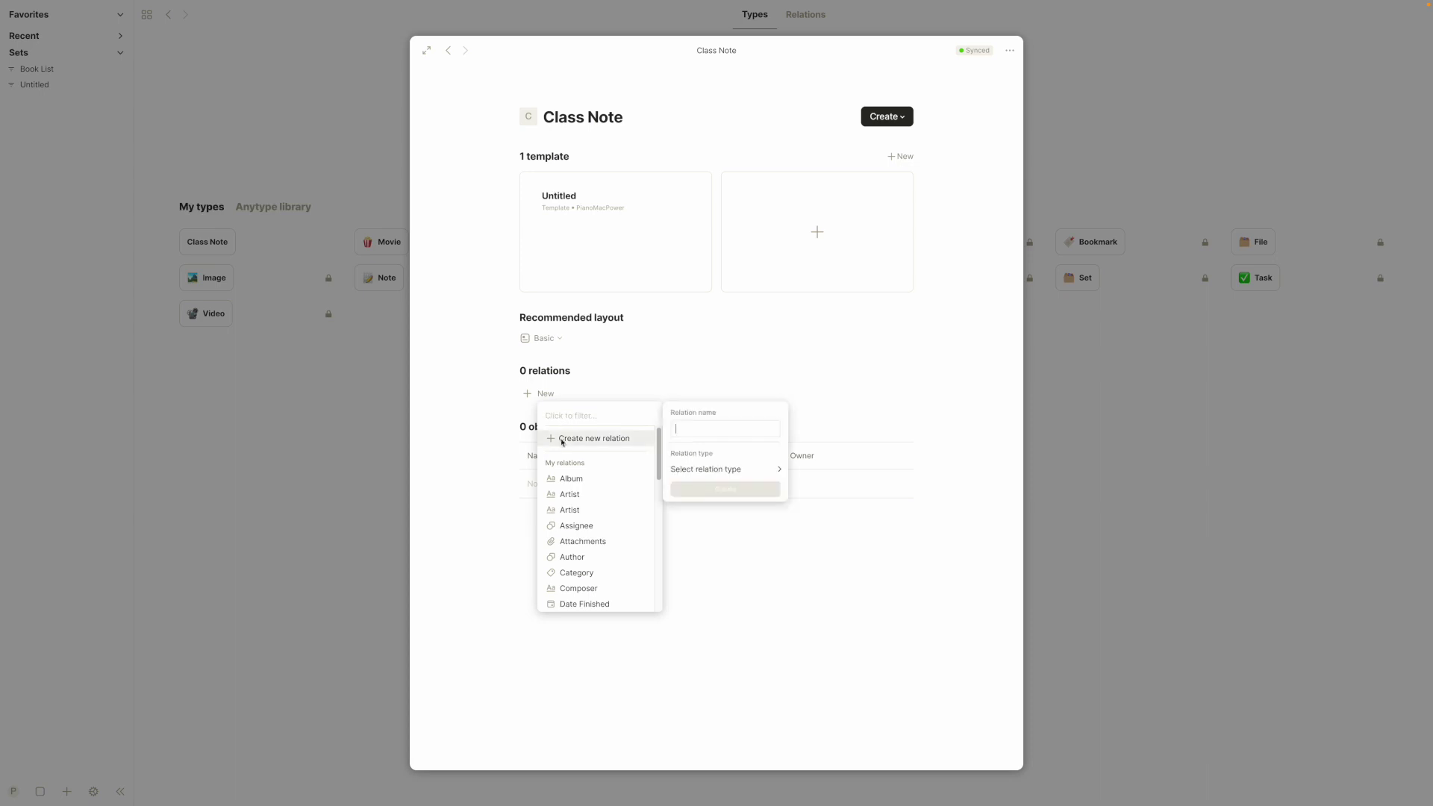
text(Class Name)
mouse_move(729, 469)
click(819, 406)
click(725, 489)
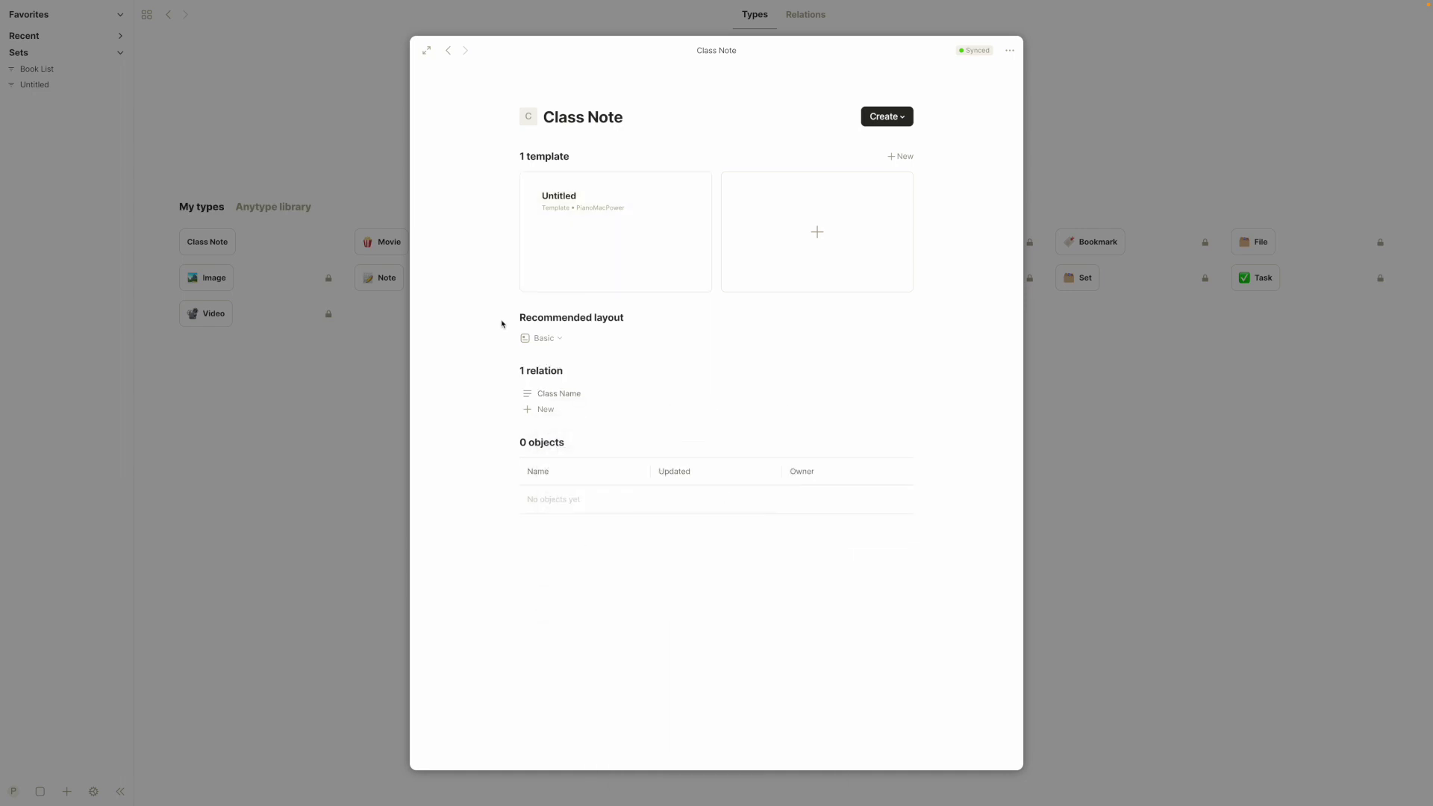
- Insert the Class Name and Due date relations into the Untitled template body
click(581, 242)
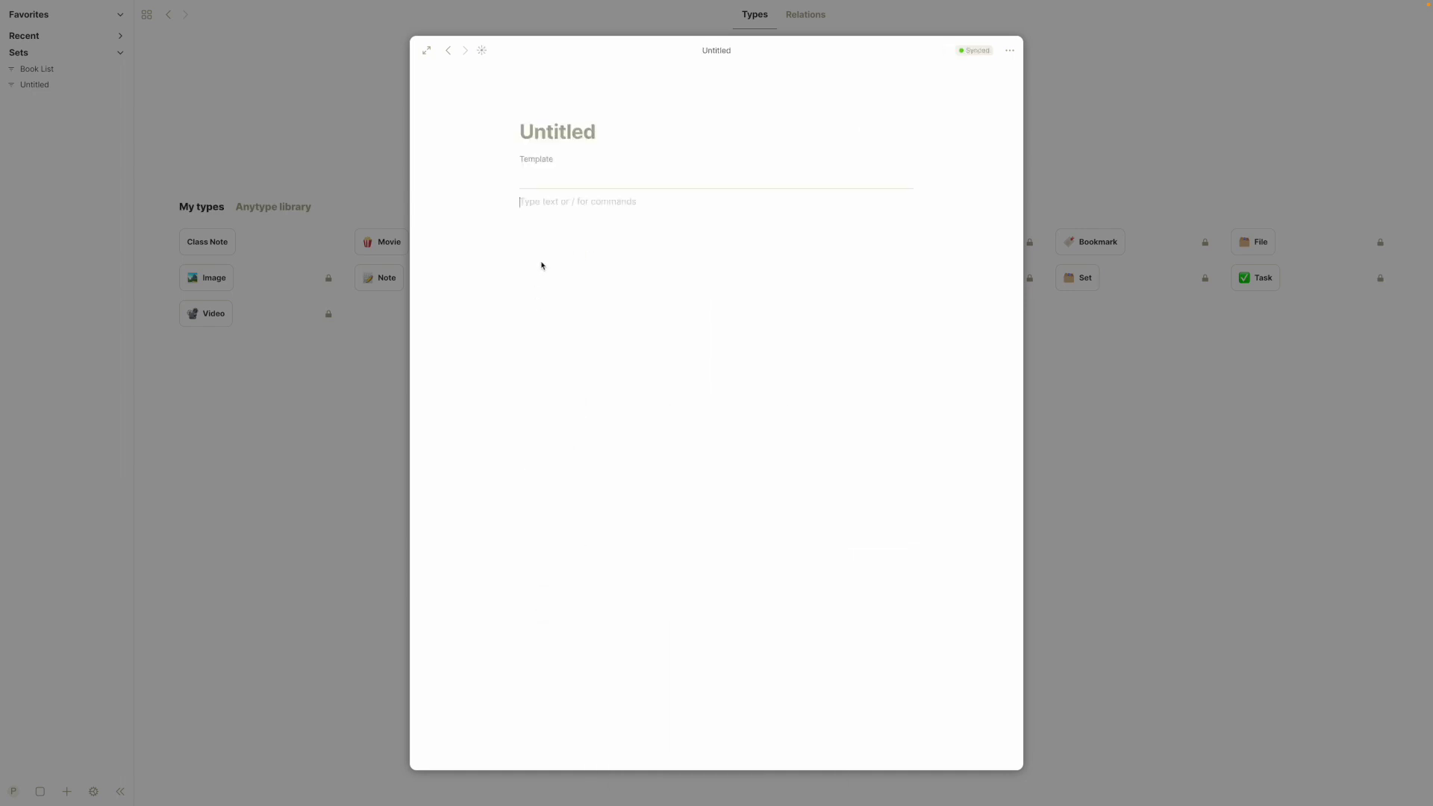
text(/relation)
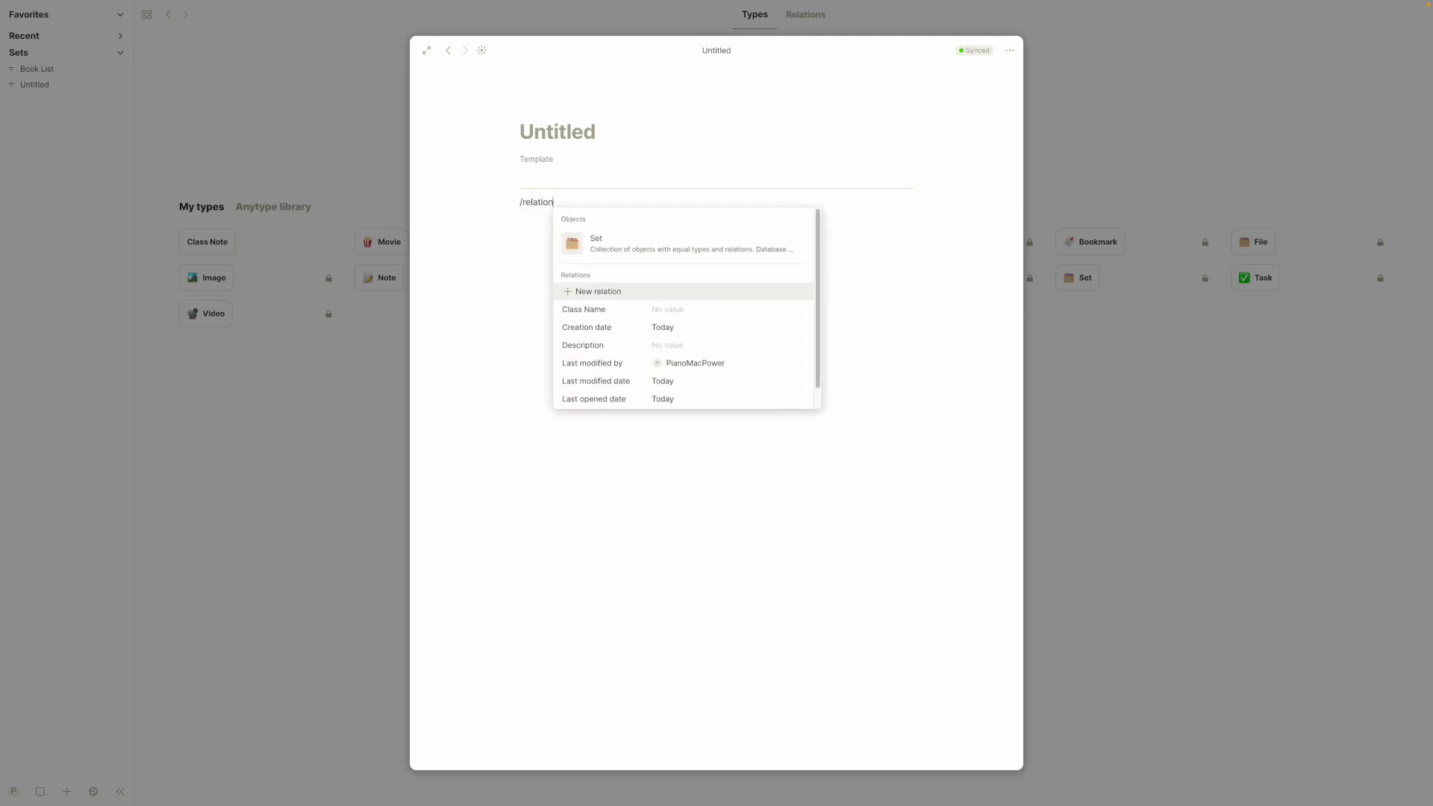
click(586, 295)
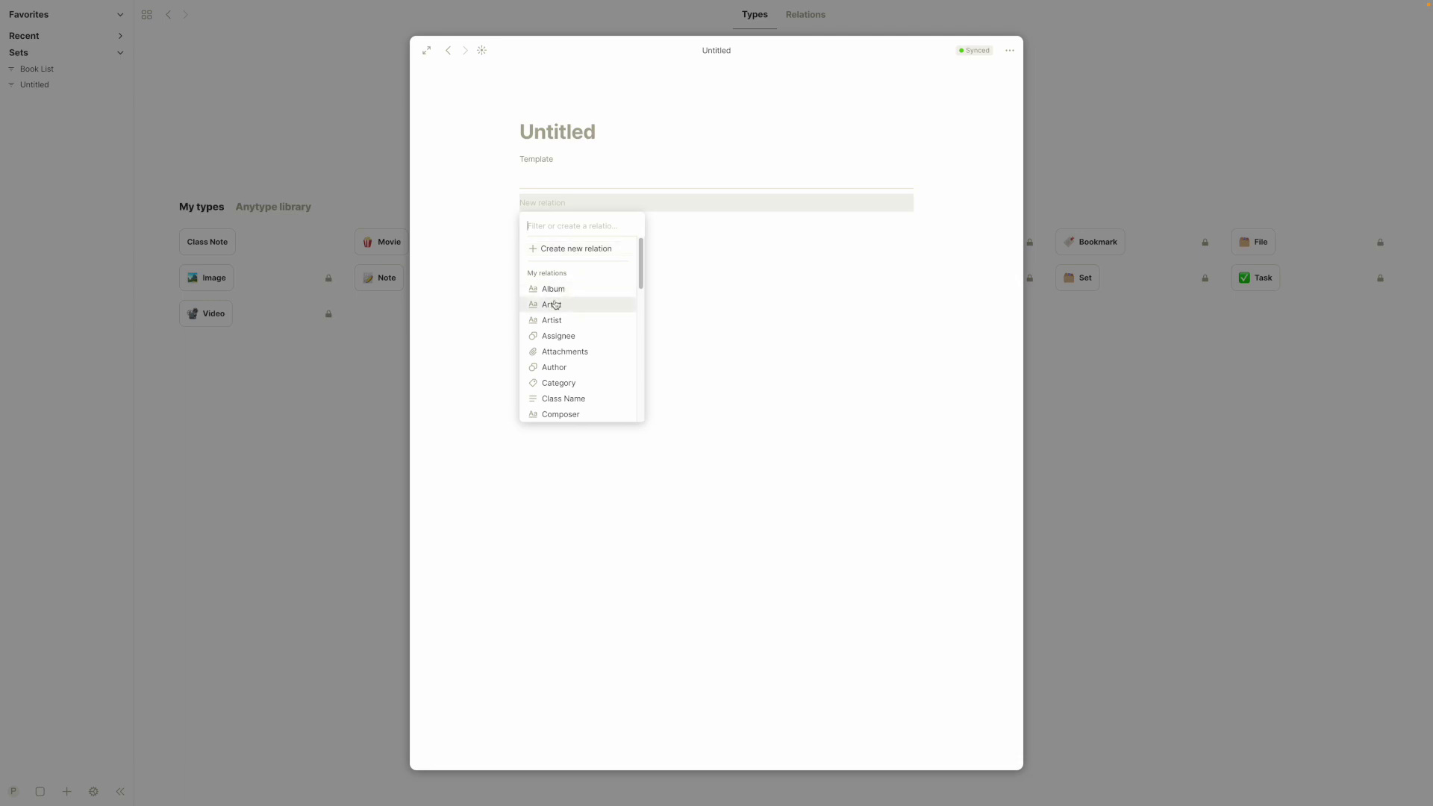
click(556, 398)
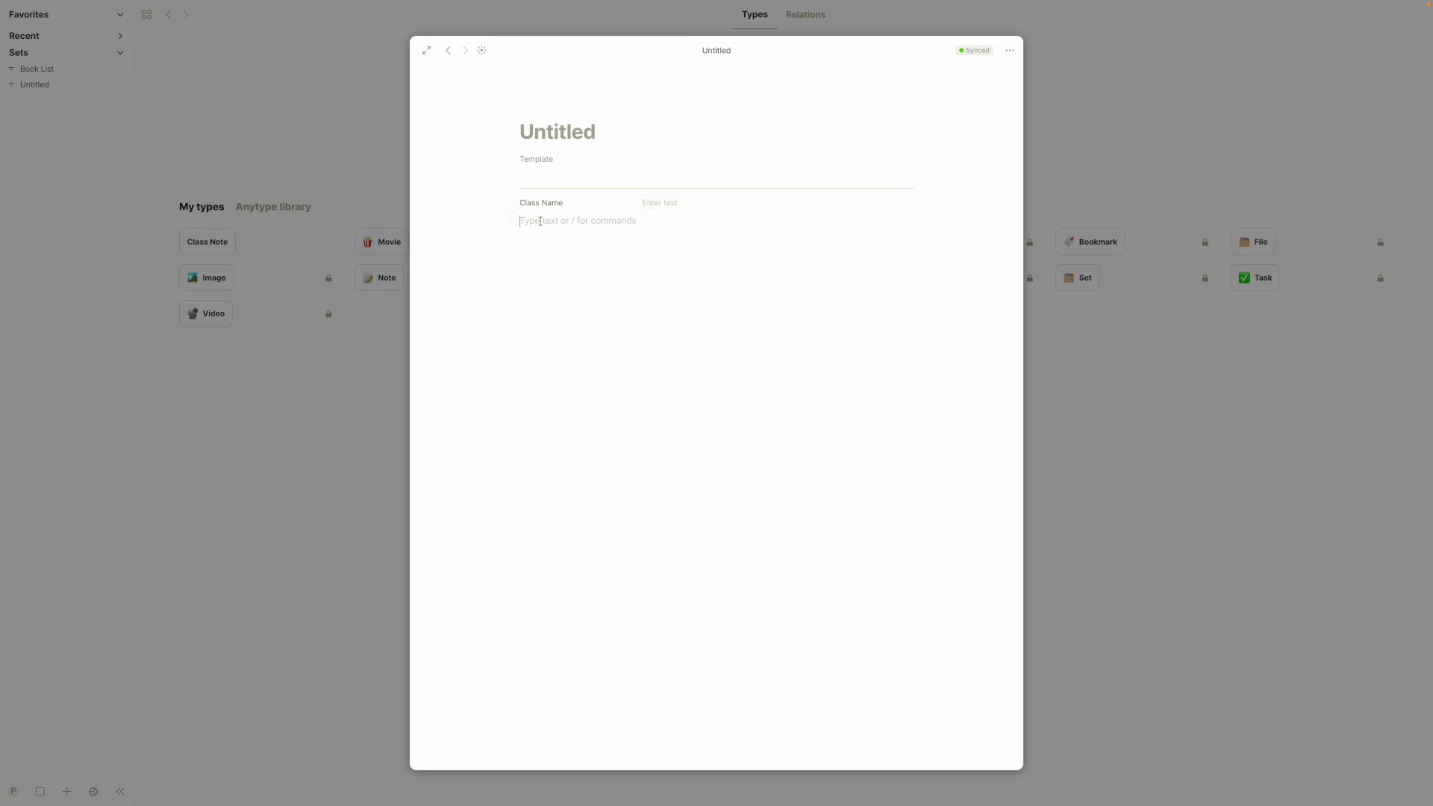
text(/relation)
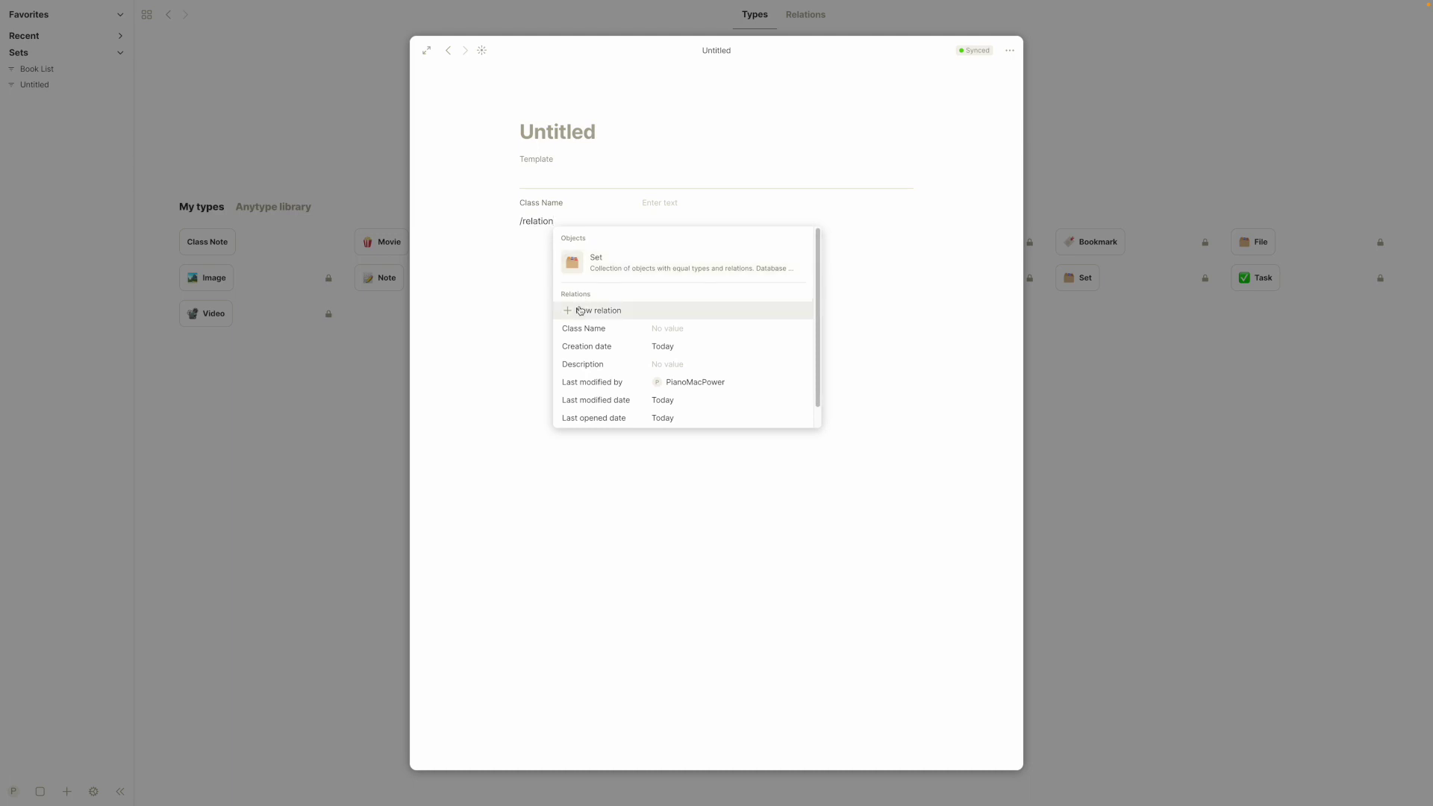
click(581, 307)
scroll(557, 351, down, 3)
scroll(556, 347, down, 2)
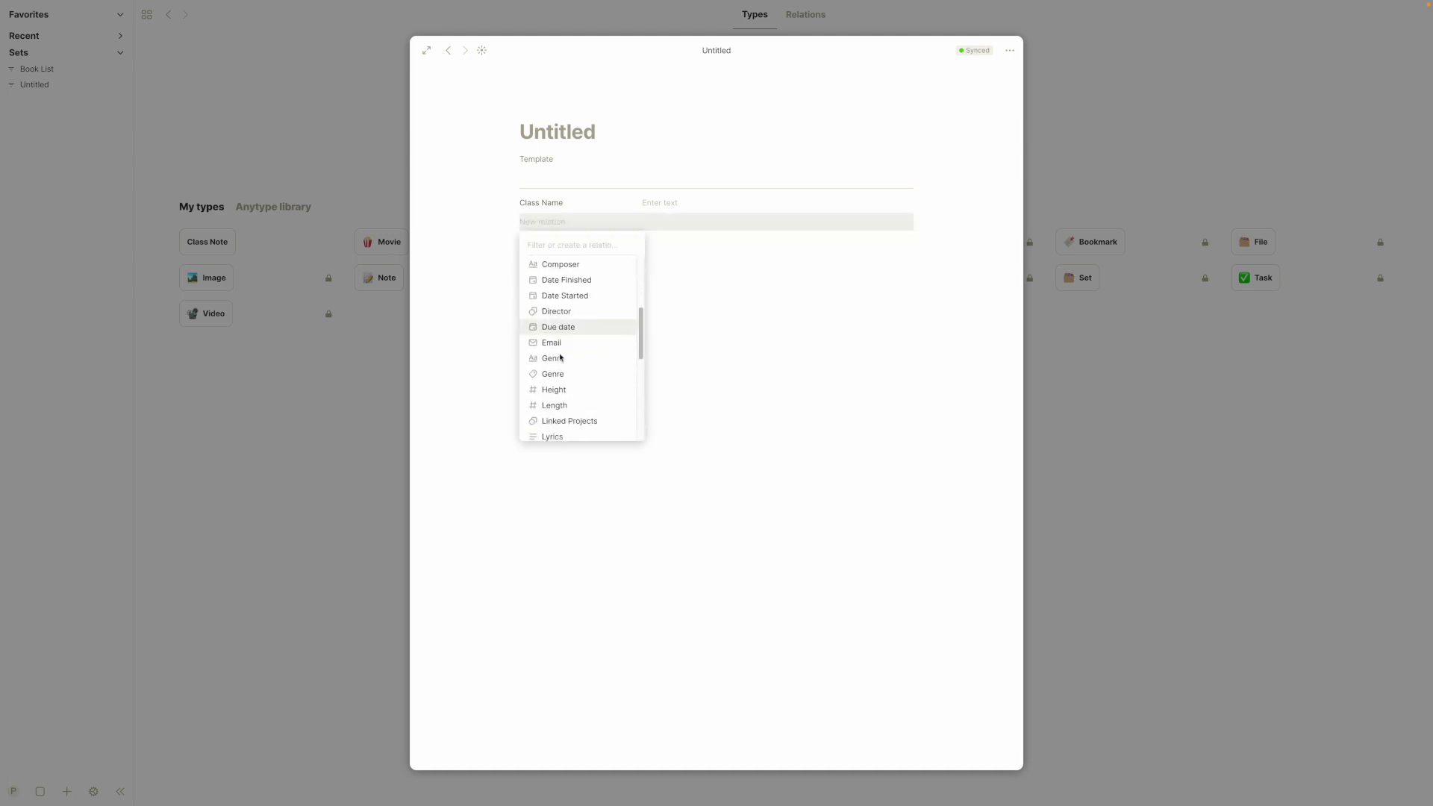
click(579, 305)
- Place Due date beside Class Name and add a --- divider below them
mouse_move(512, 222)
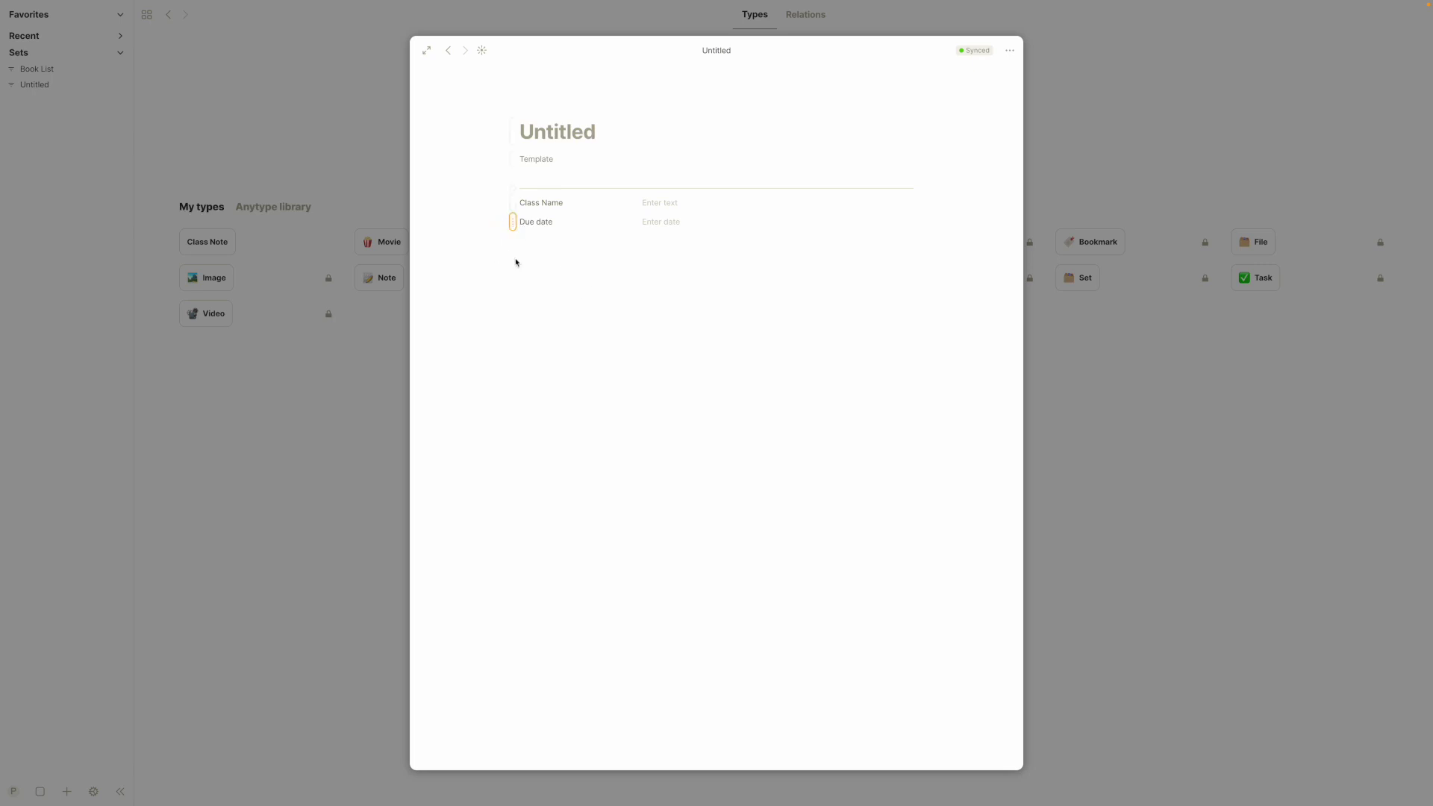
drag(512, 223, 925, 210)
click(610, 264)
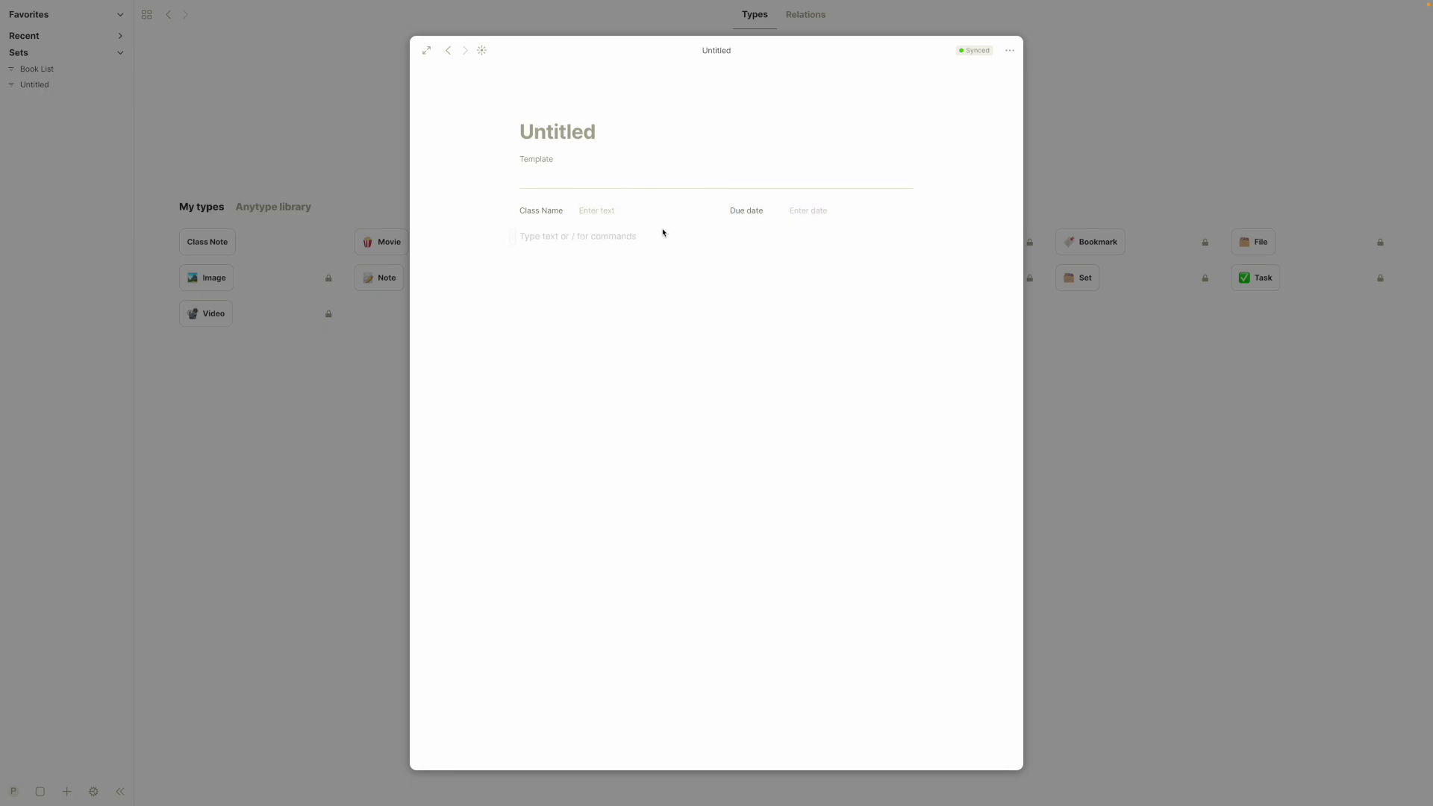
text(---)
- From the dashboard, create a new Class Note titled 'Java Methods'
click(348, 370)
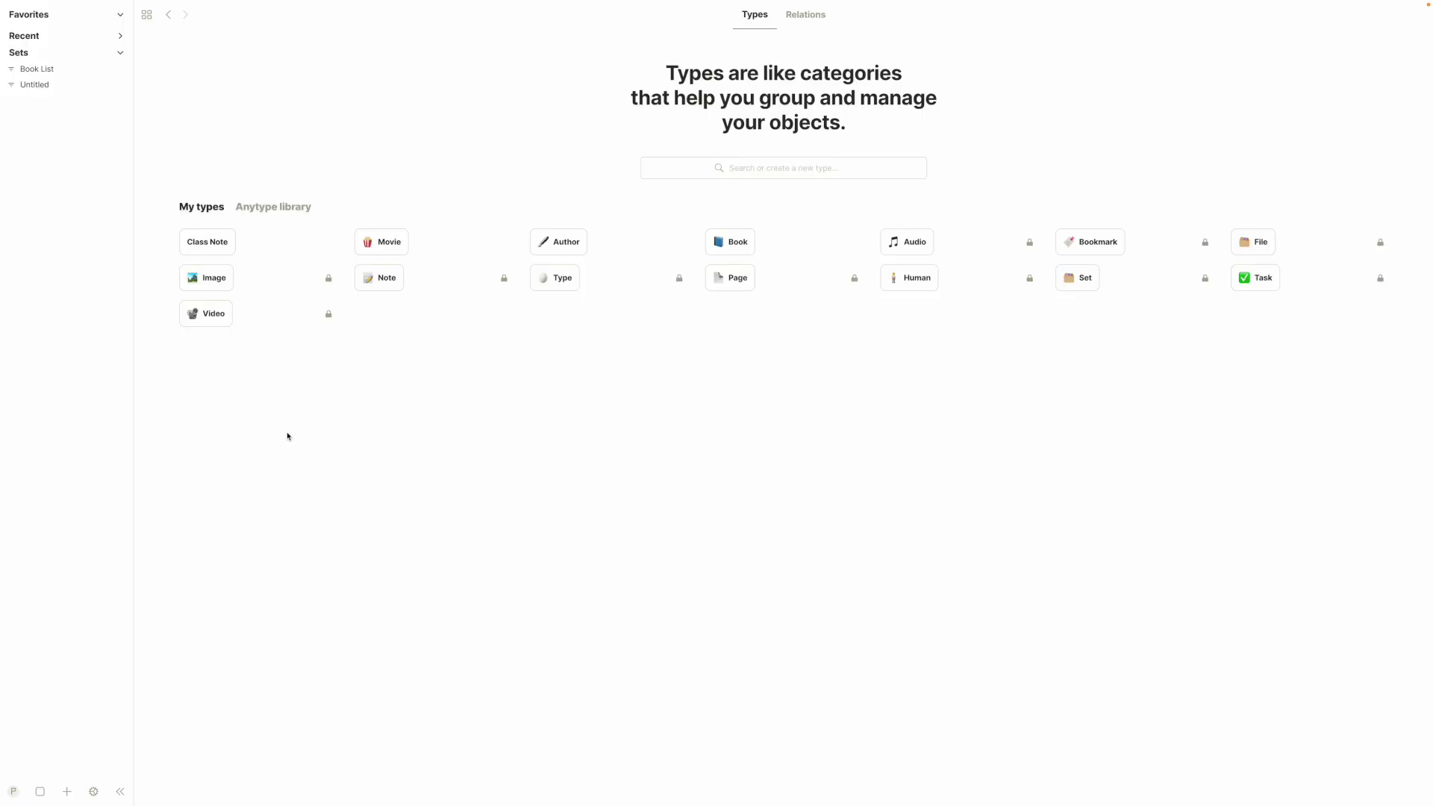
click(147, 15)
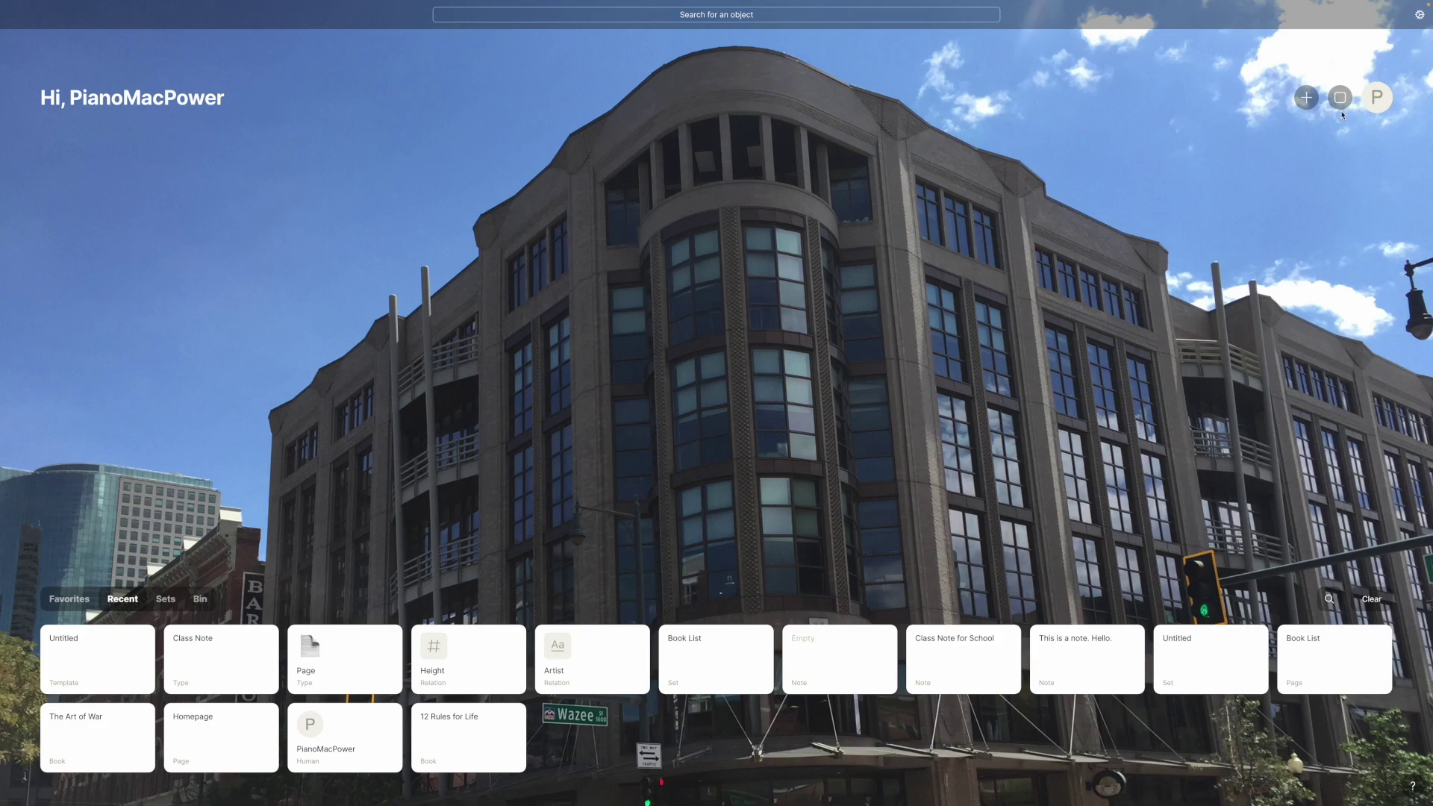
click(1307, 97)
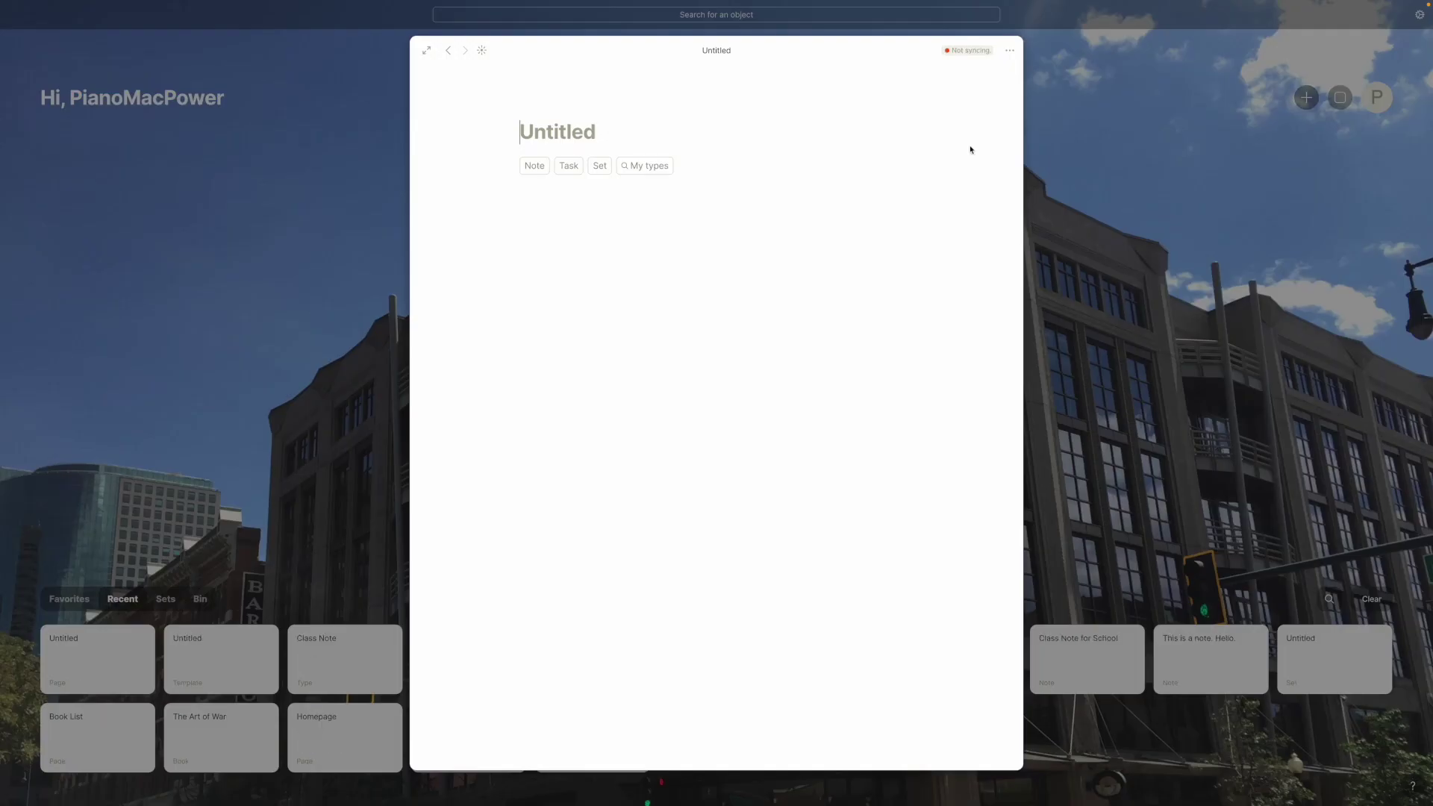
click(649, 169)
text(class)
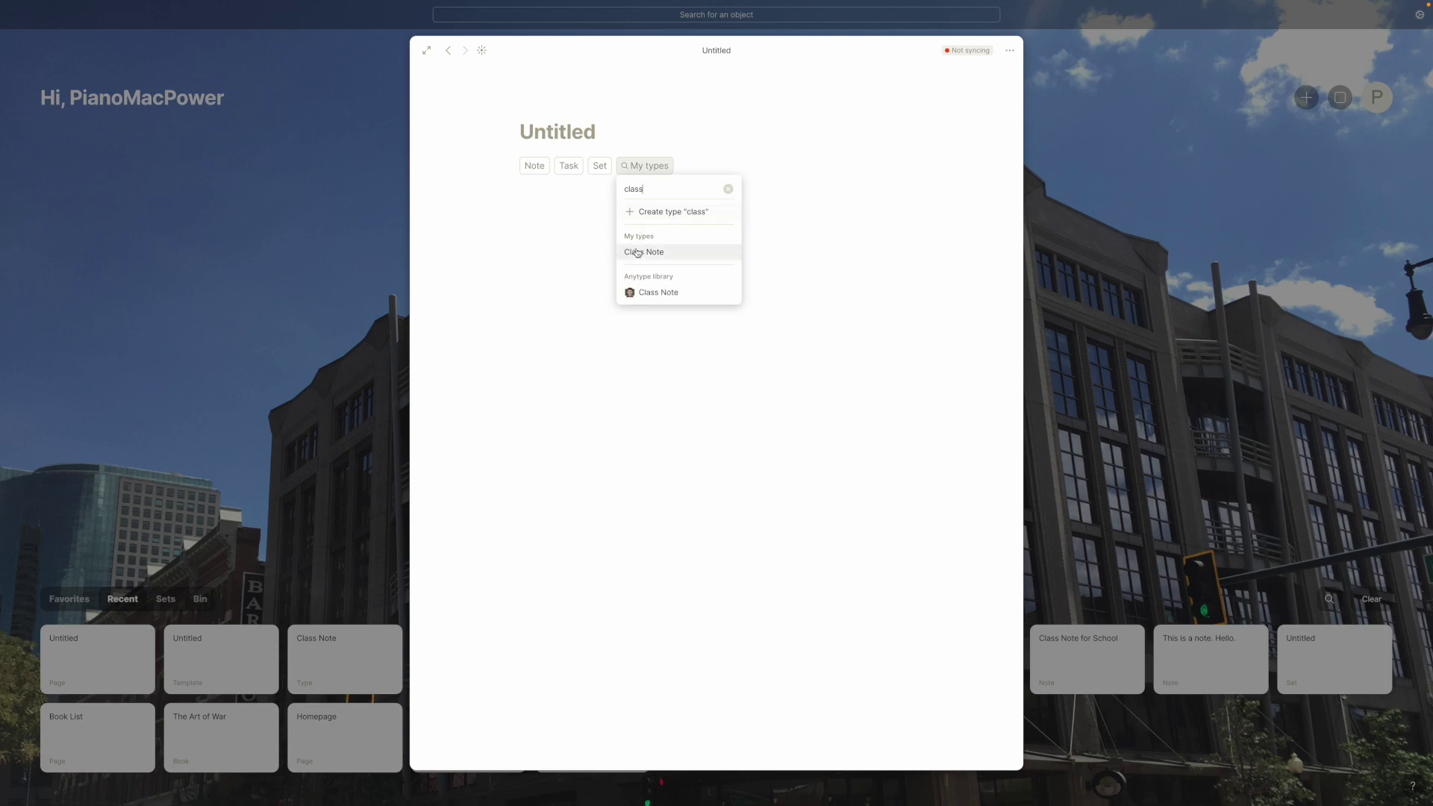
click(640, 250)
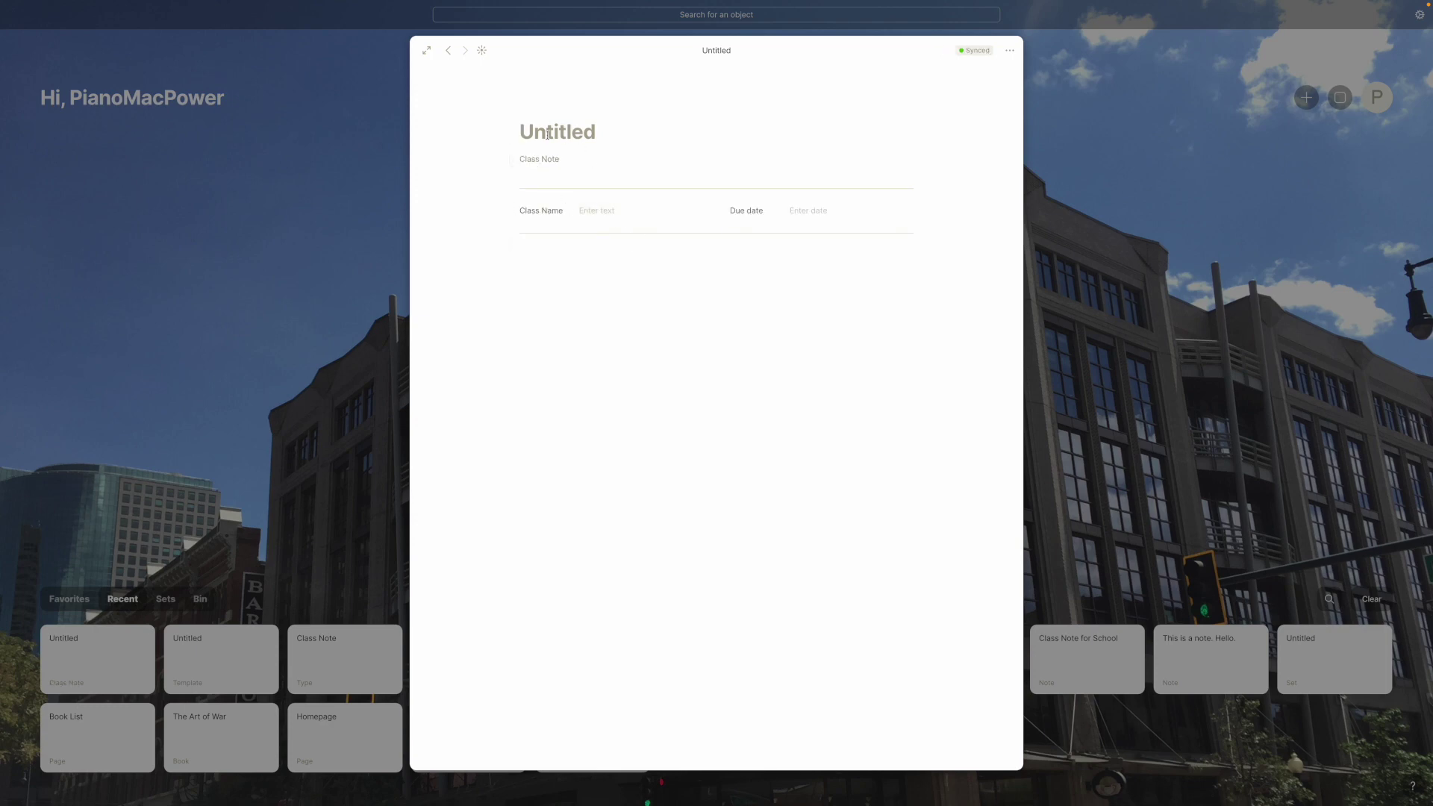
text(Java Methods)
- Set Class Name to Java and Due date to Tomorrow, then close the note
click(639, 210)
text(Java)
click(796, 214)
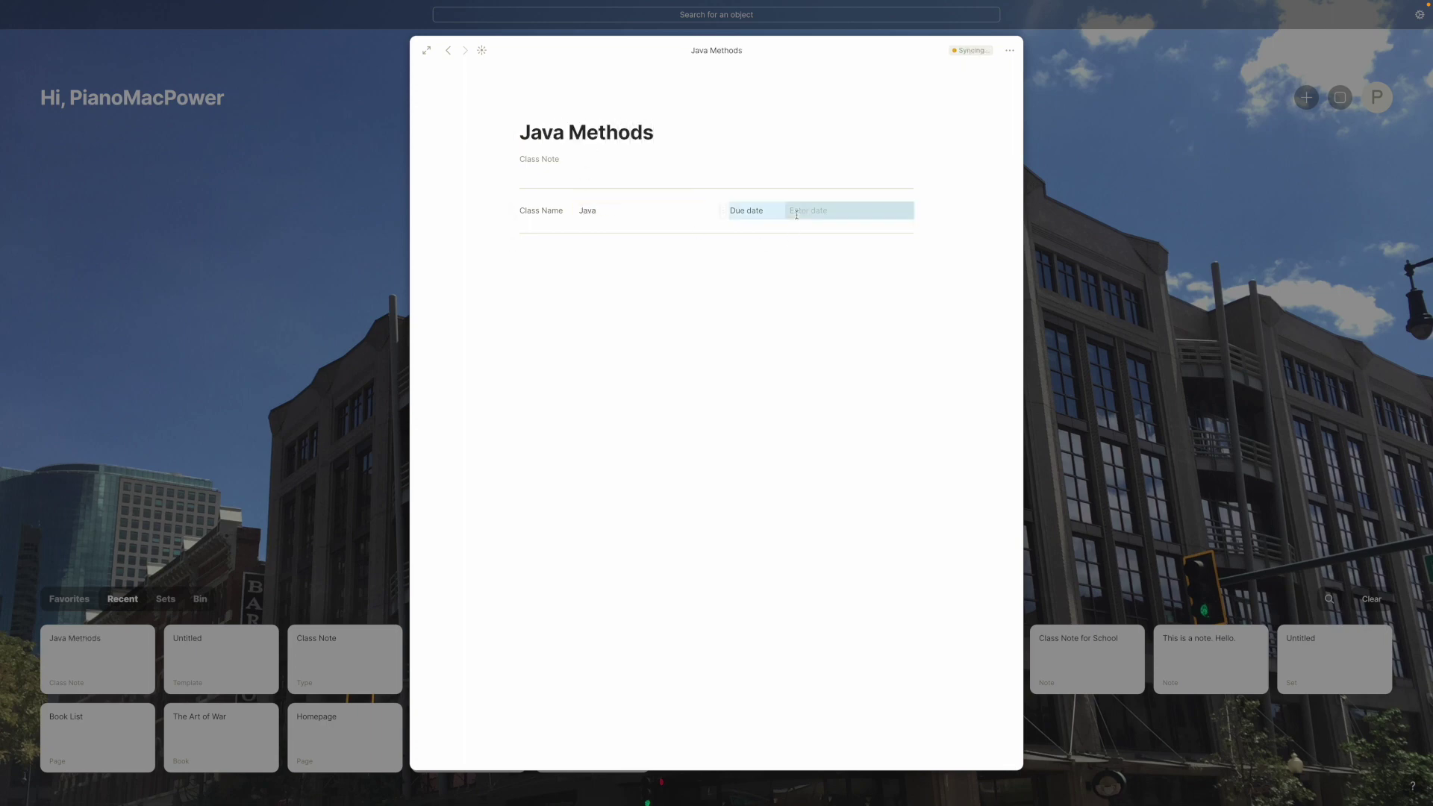
click(797, 214)
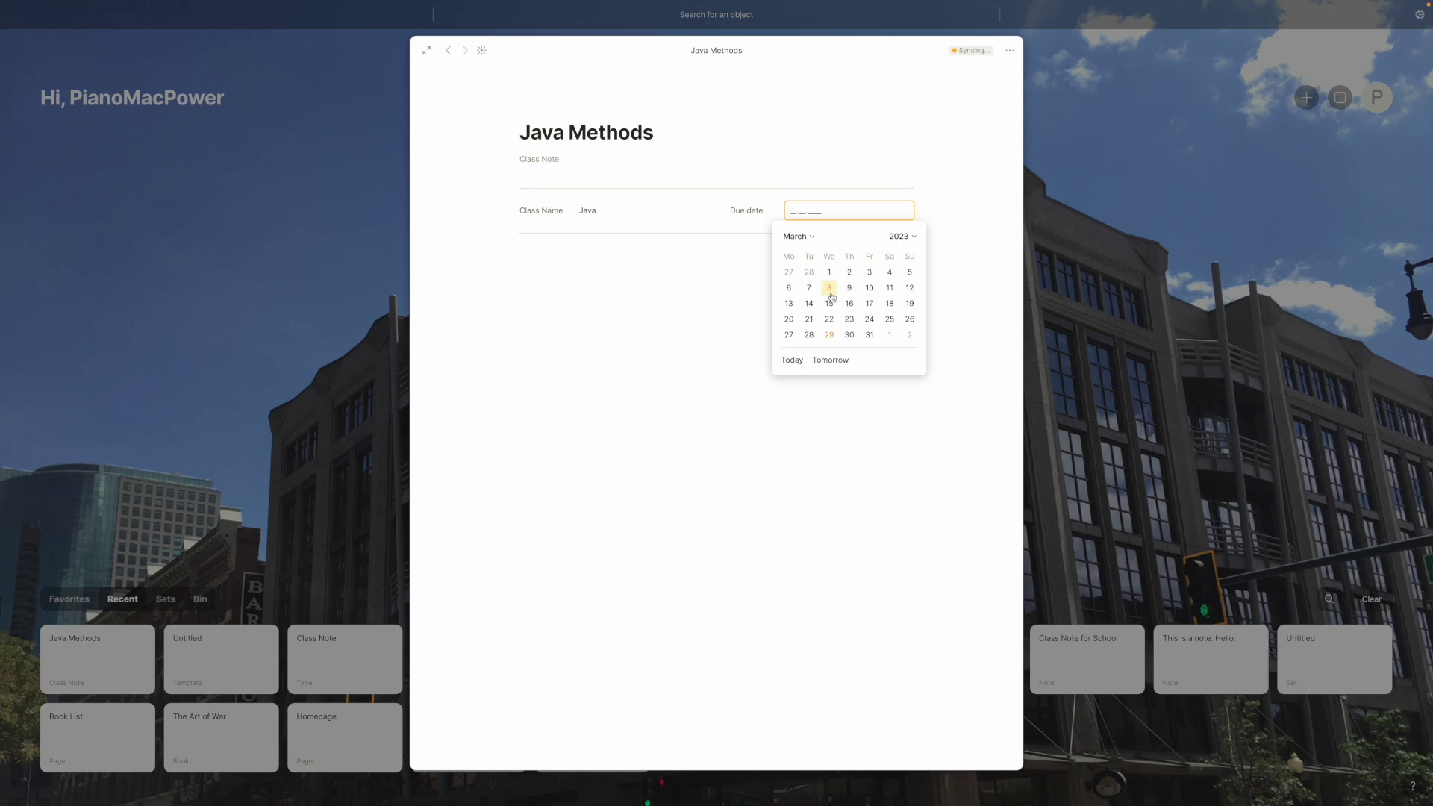
click(827, 361)
click(653, 352)
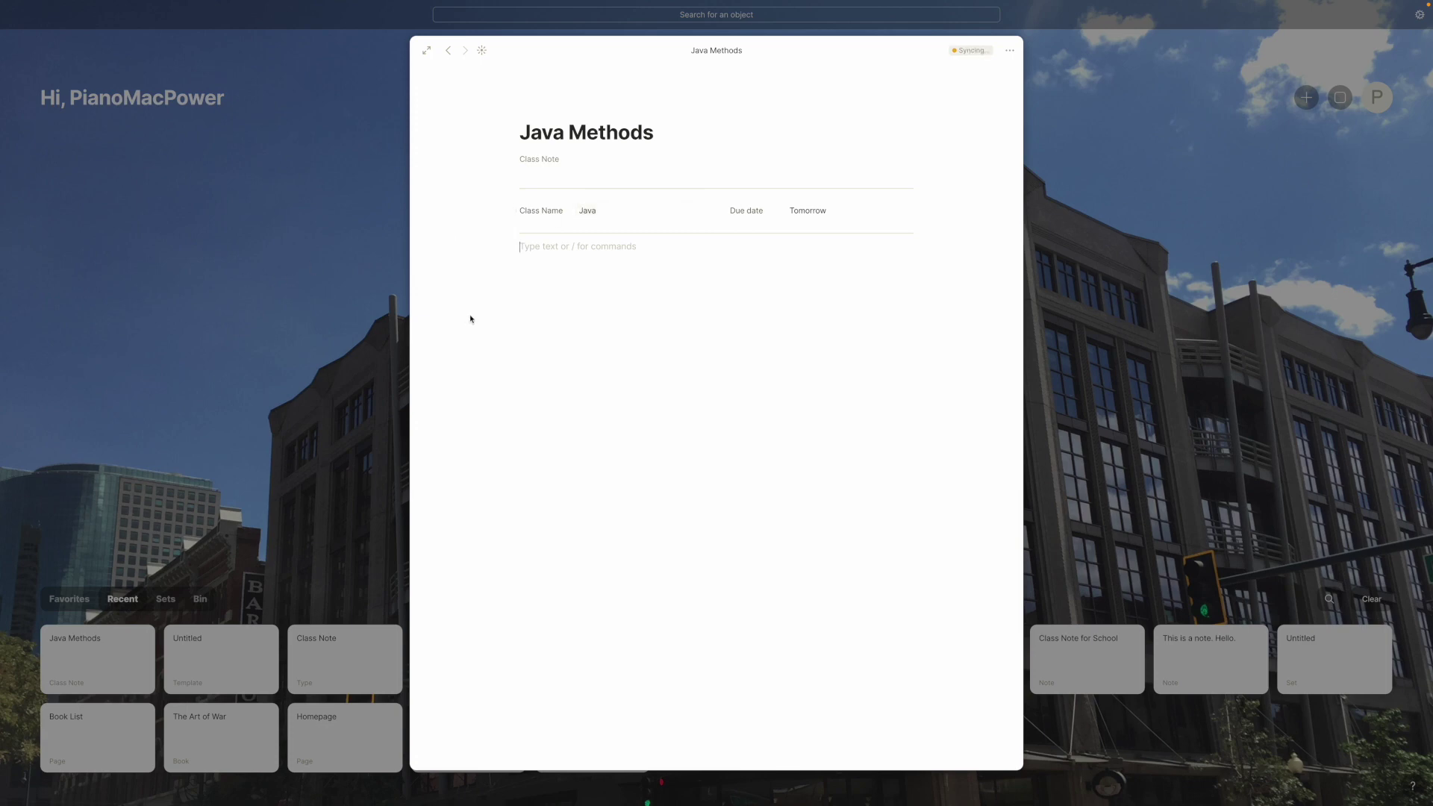
click(332, 348)
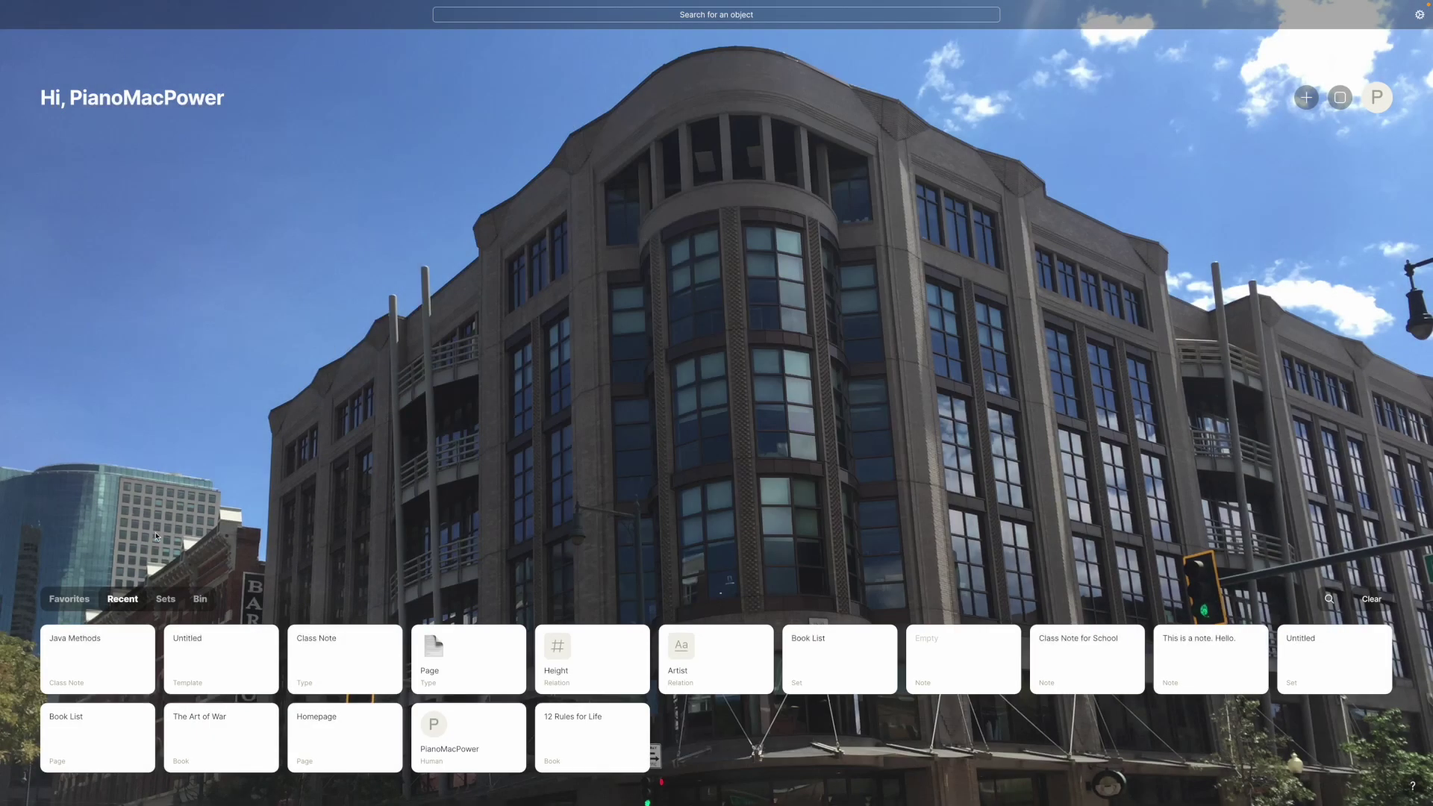
- Create a new set whose query collects Class Note objects
click(84, 666)
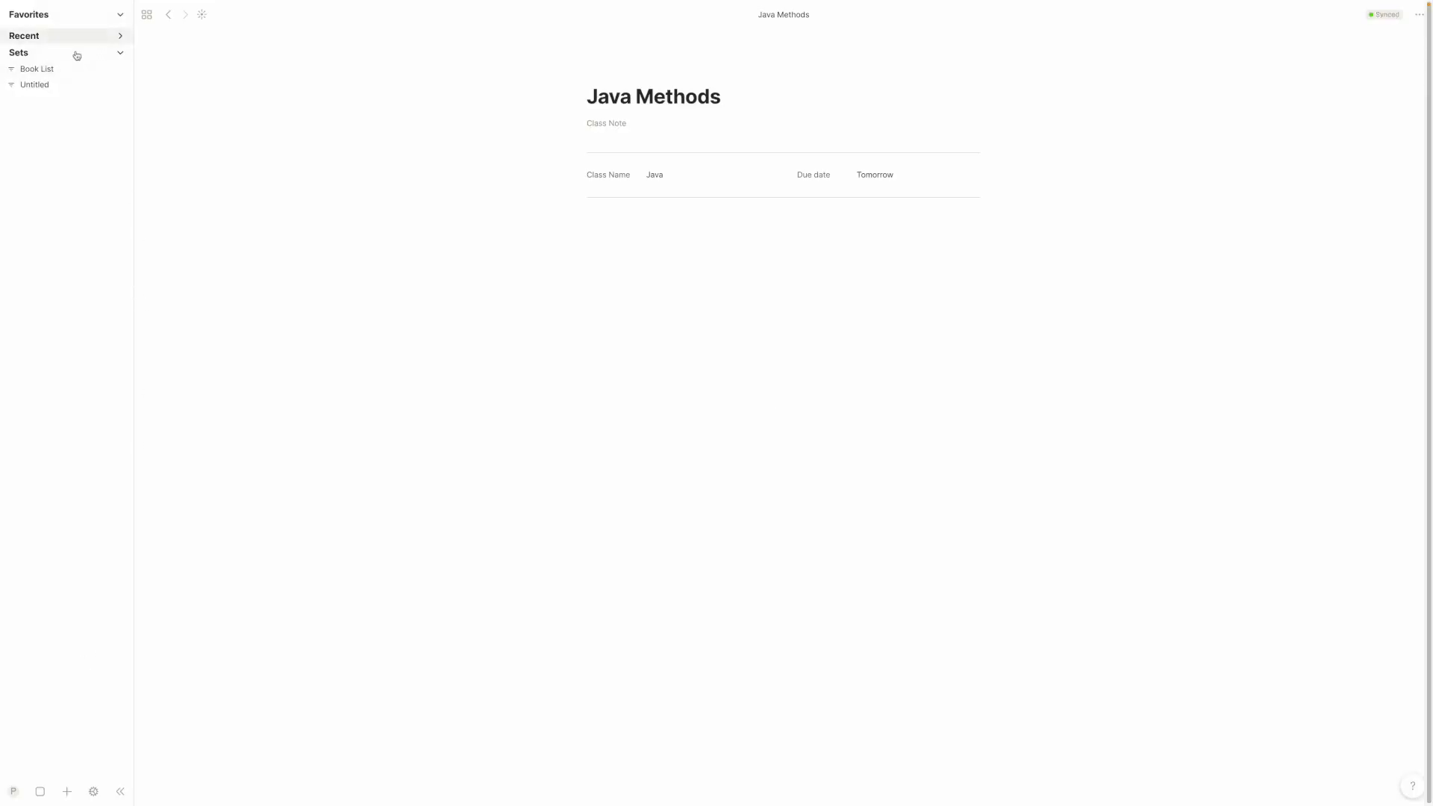
click(35, 85)
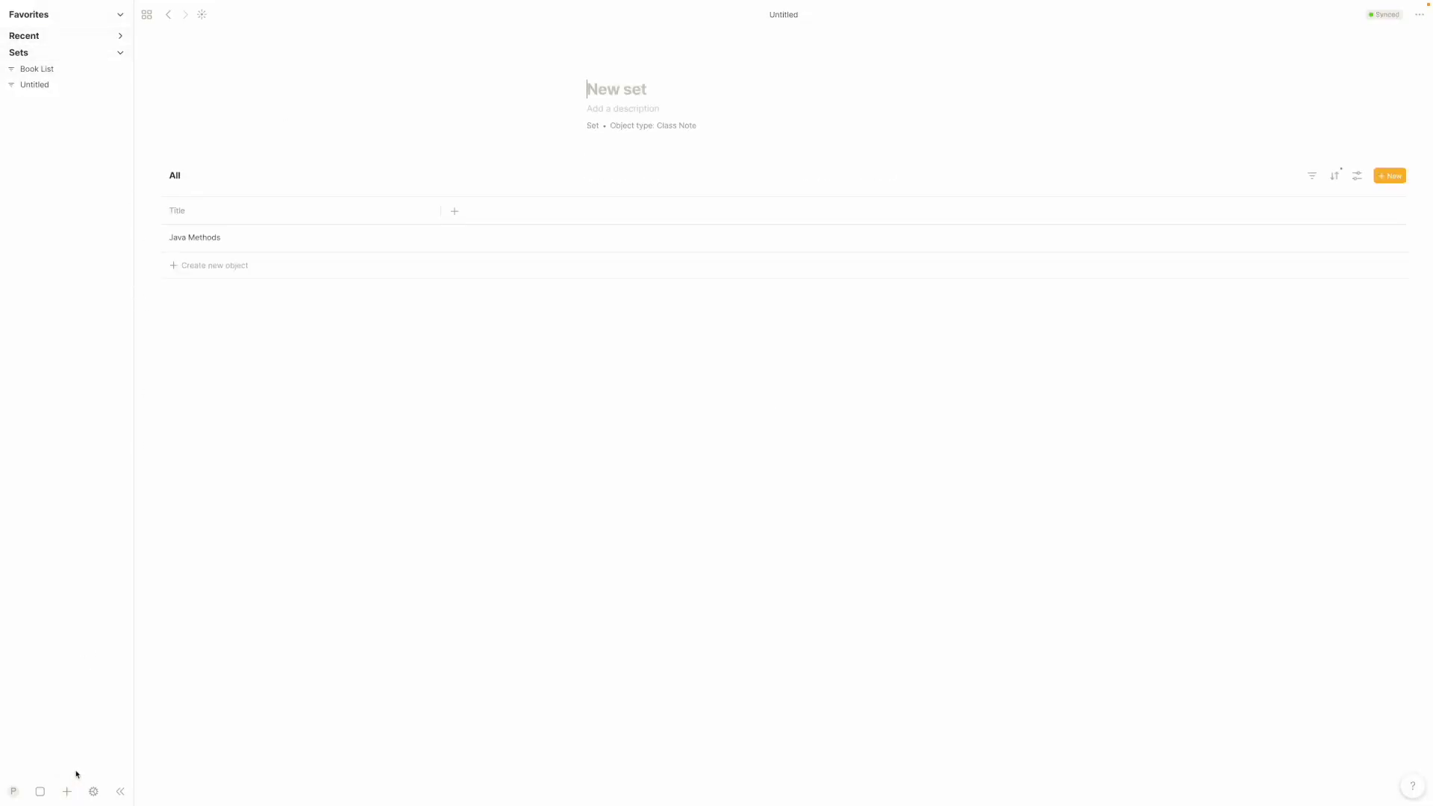
click(67, 791)
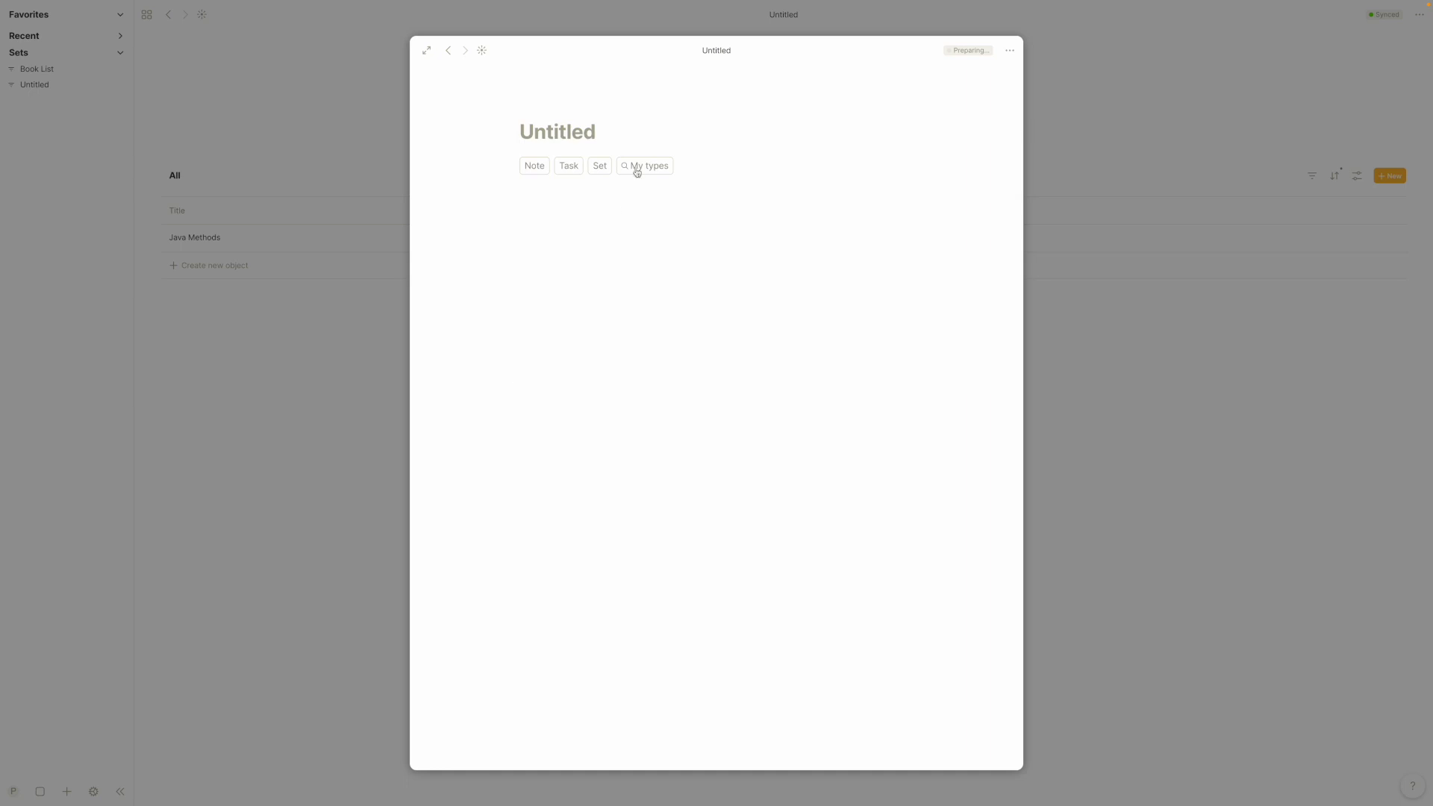
click(600, 167)
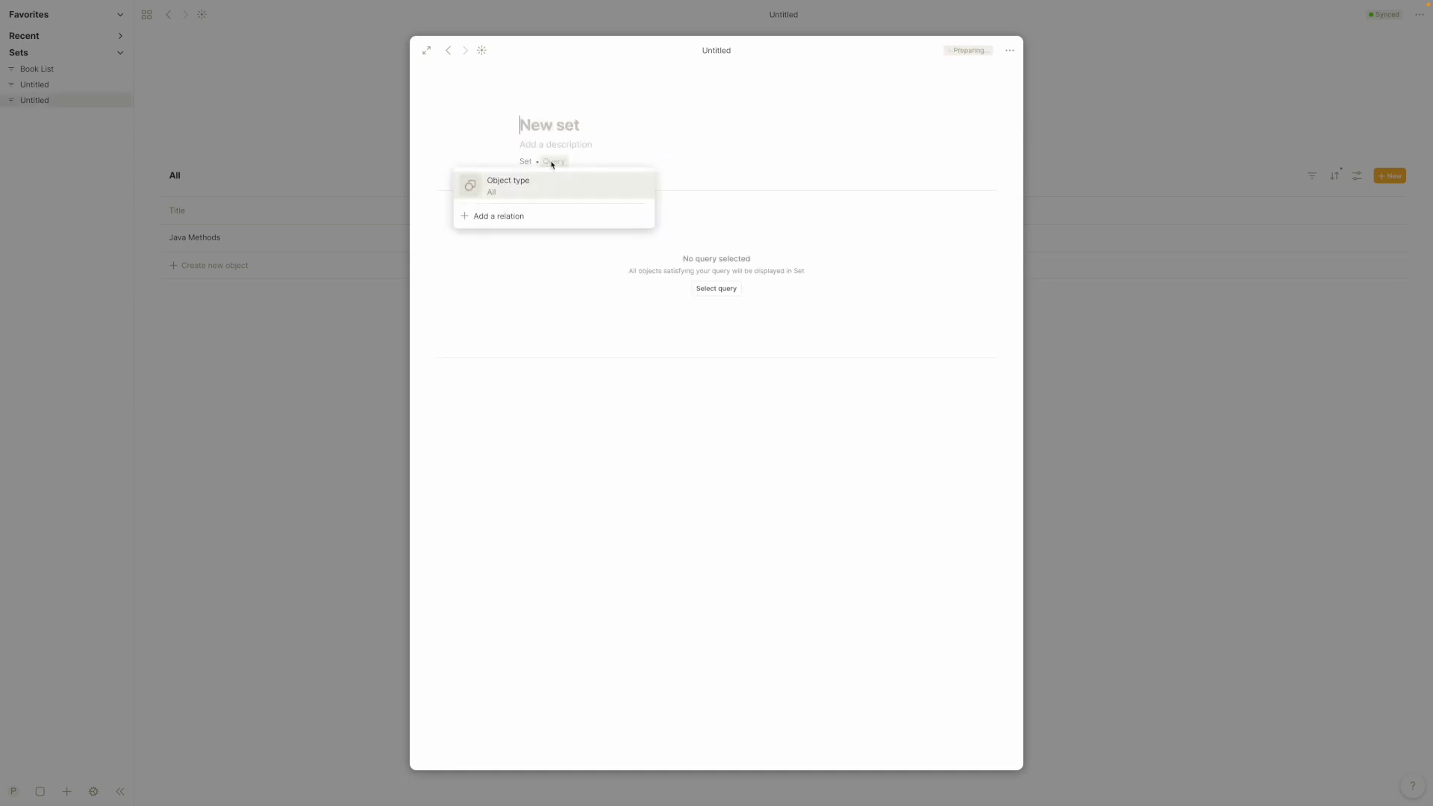
click(545, 186)
click(682, 301)
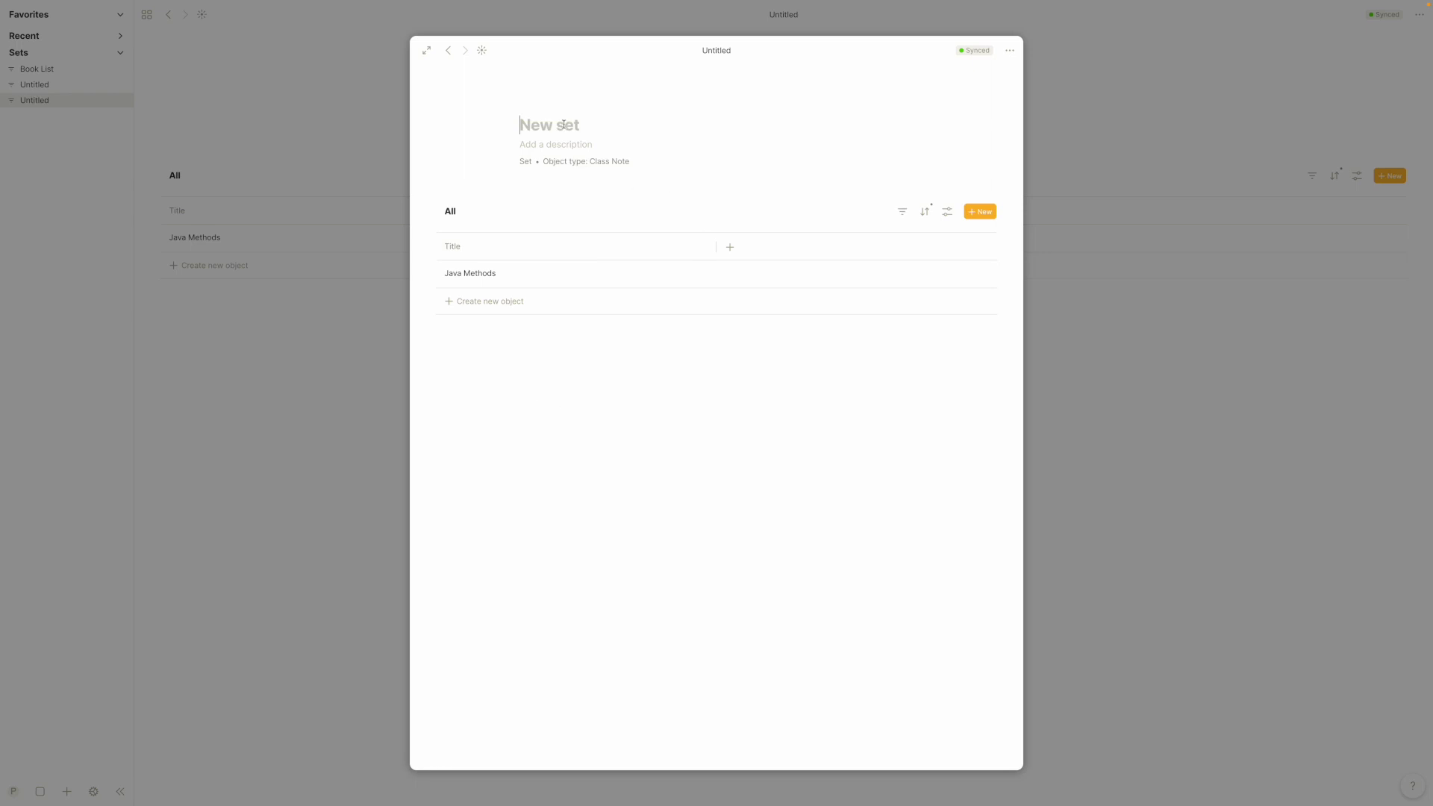
- Title the set 'Class Notes', view it, then go back to the types overview
text(Class Notes)
click(293, 363)
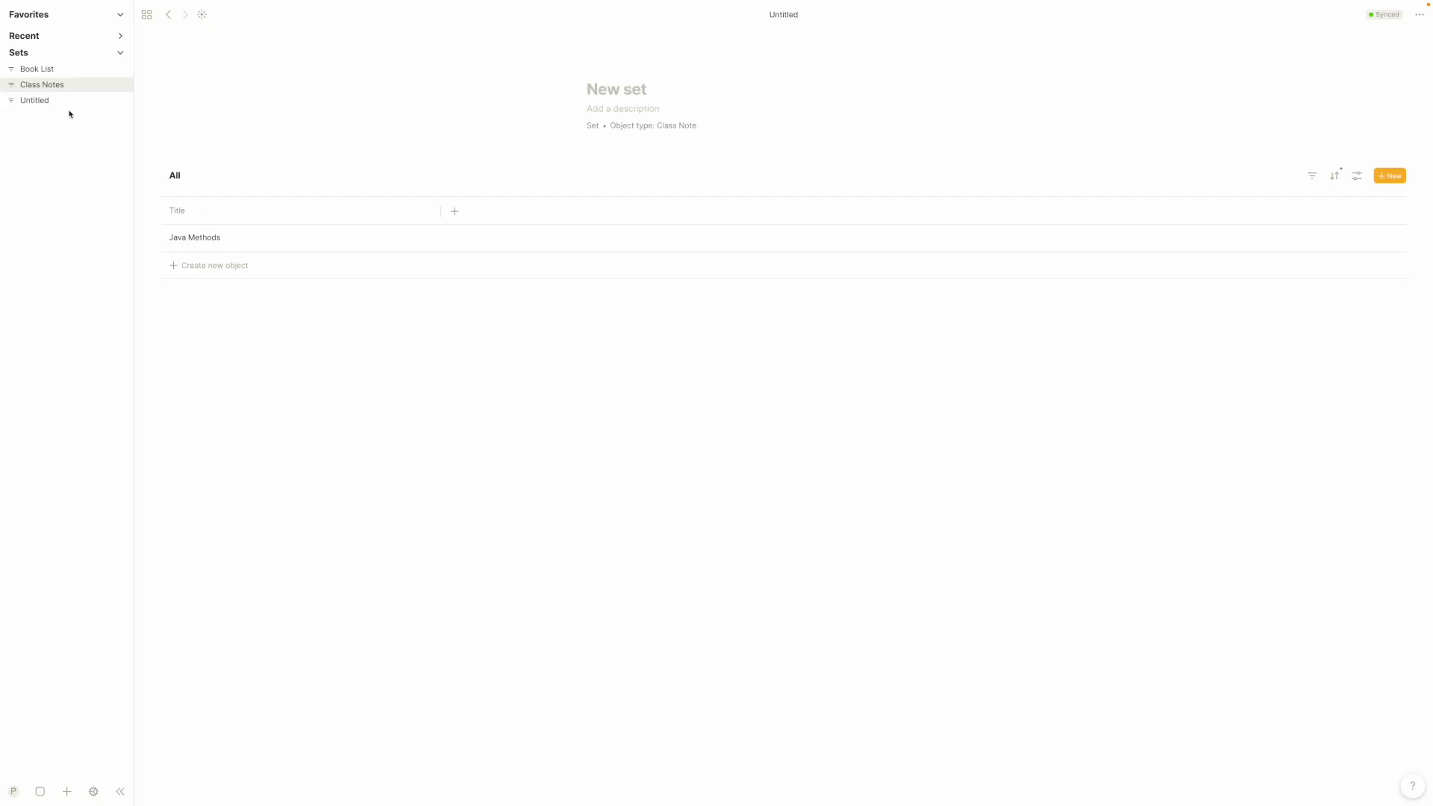
click(46, 85)
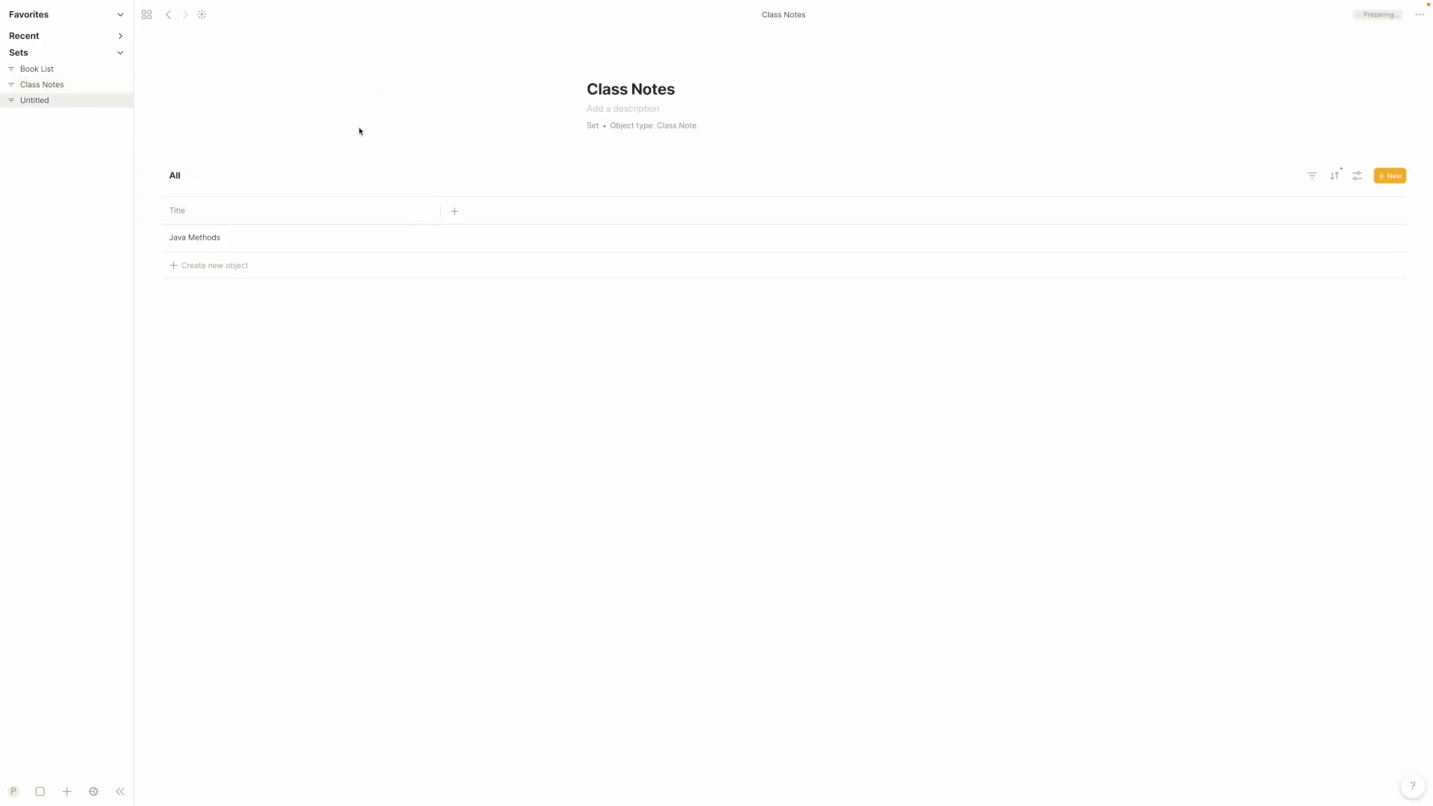
key(alt+Left)
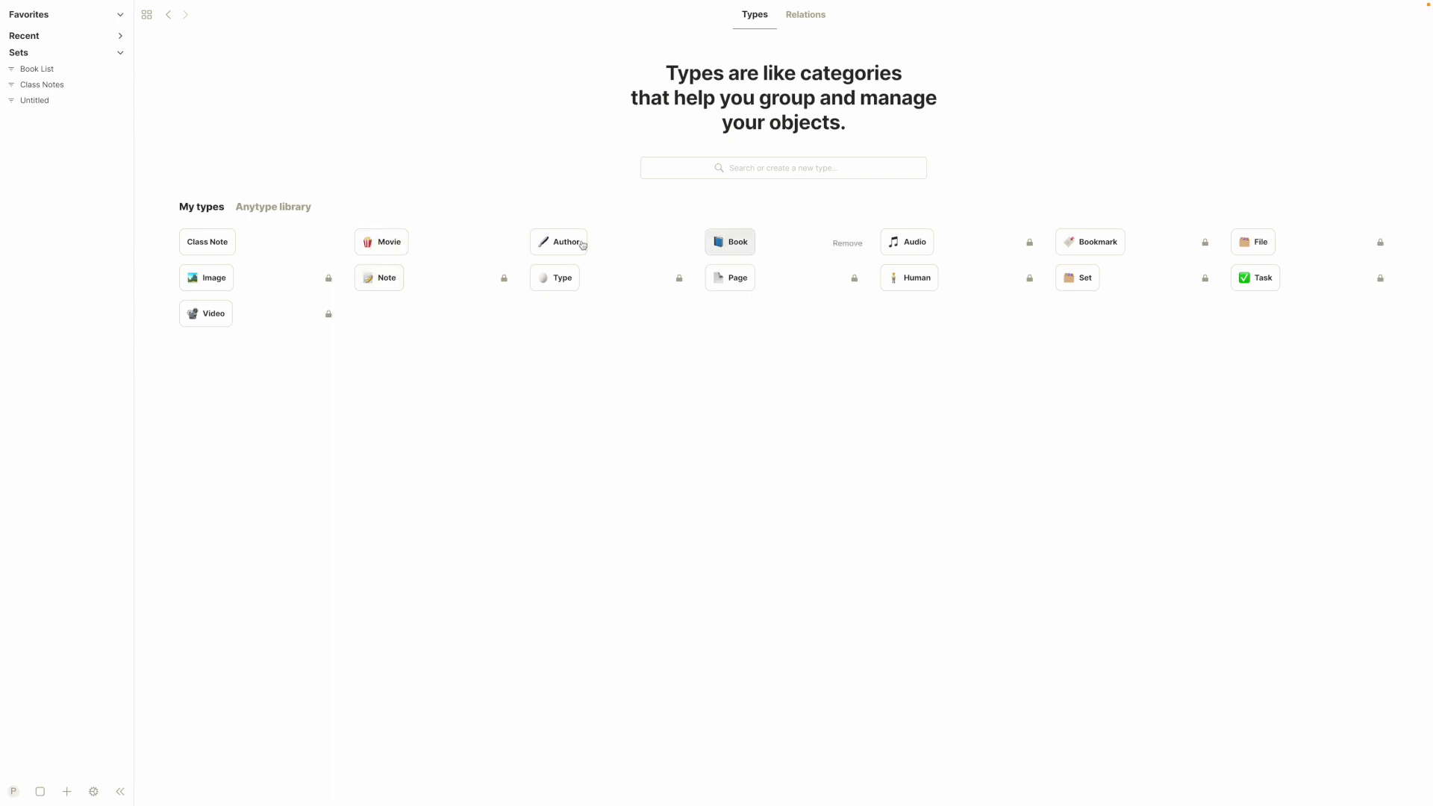
- Give the Class Note type an emoji icon and close it
click(209, 243)
click(534, 122)
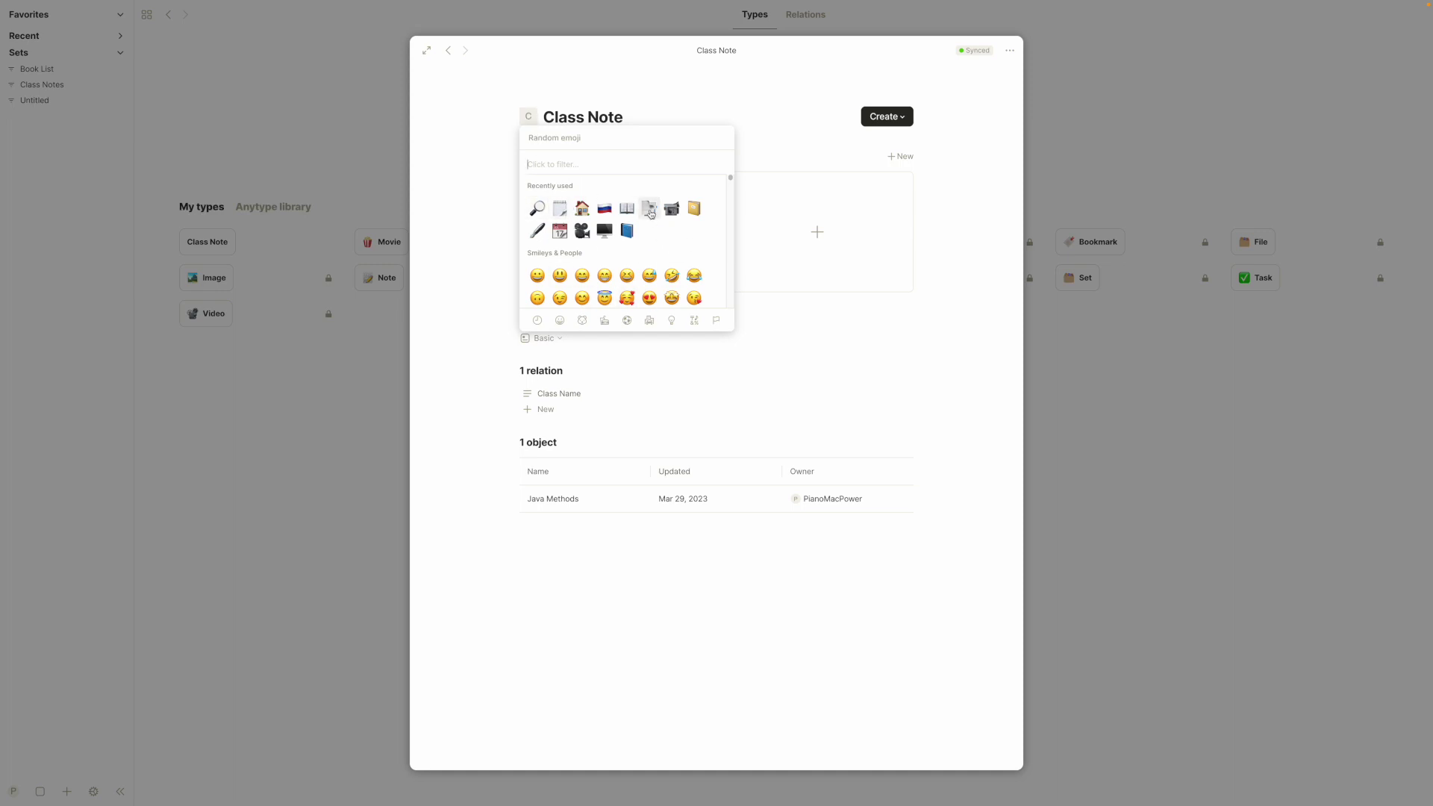
click(649, 208)
click(316, 394)
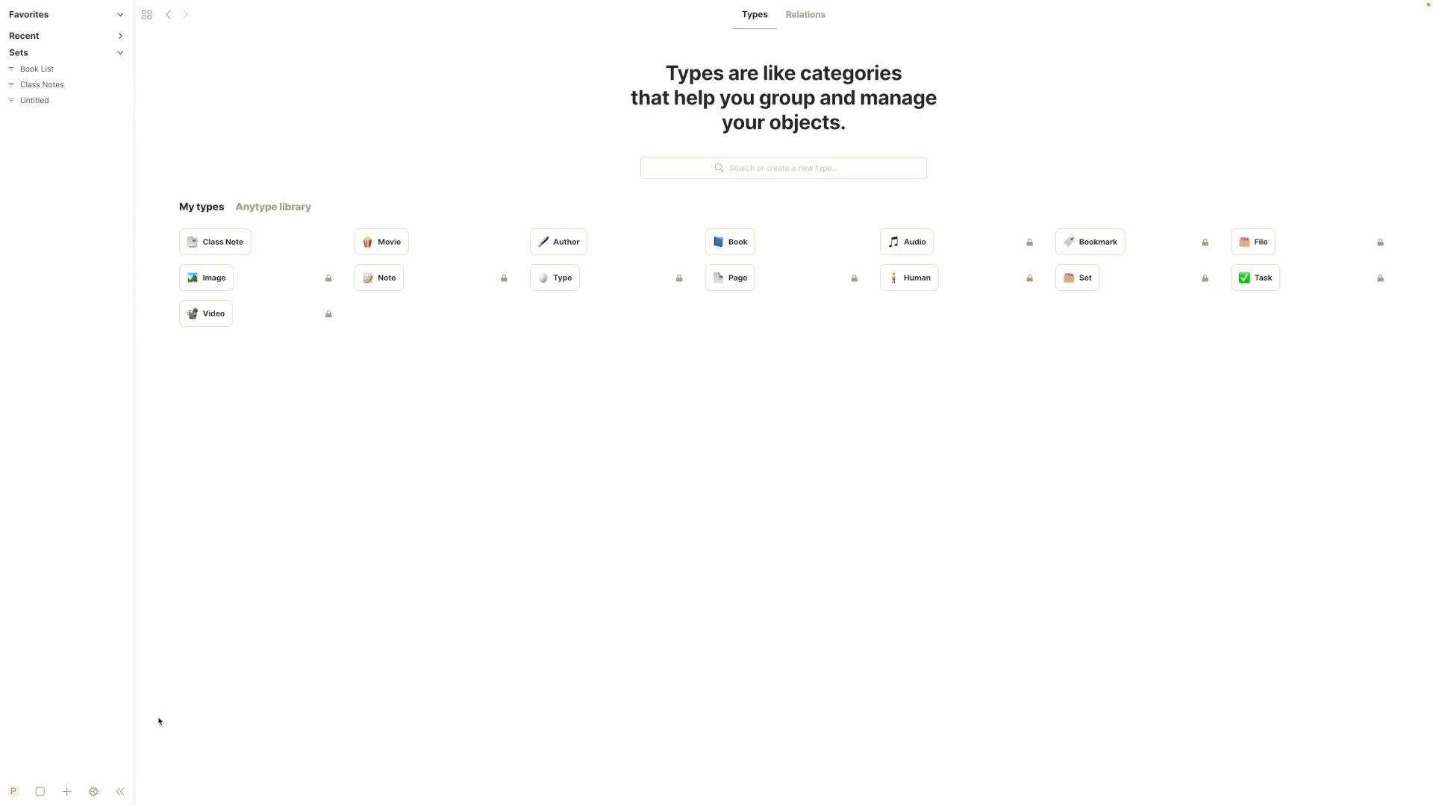
- Start a new object and show the list of my object types
click(67, 791)
click(649, 166)
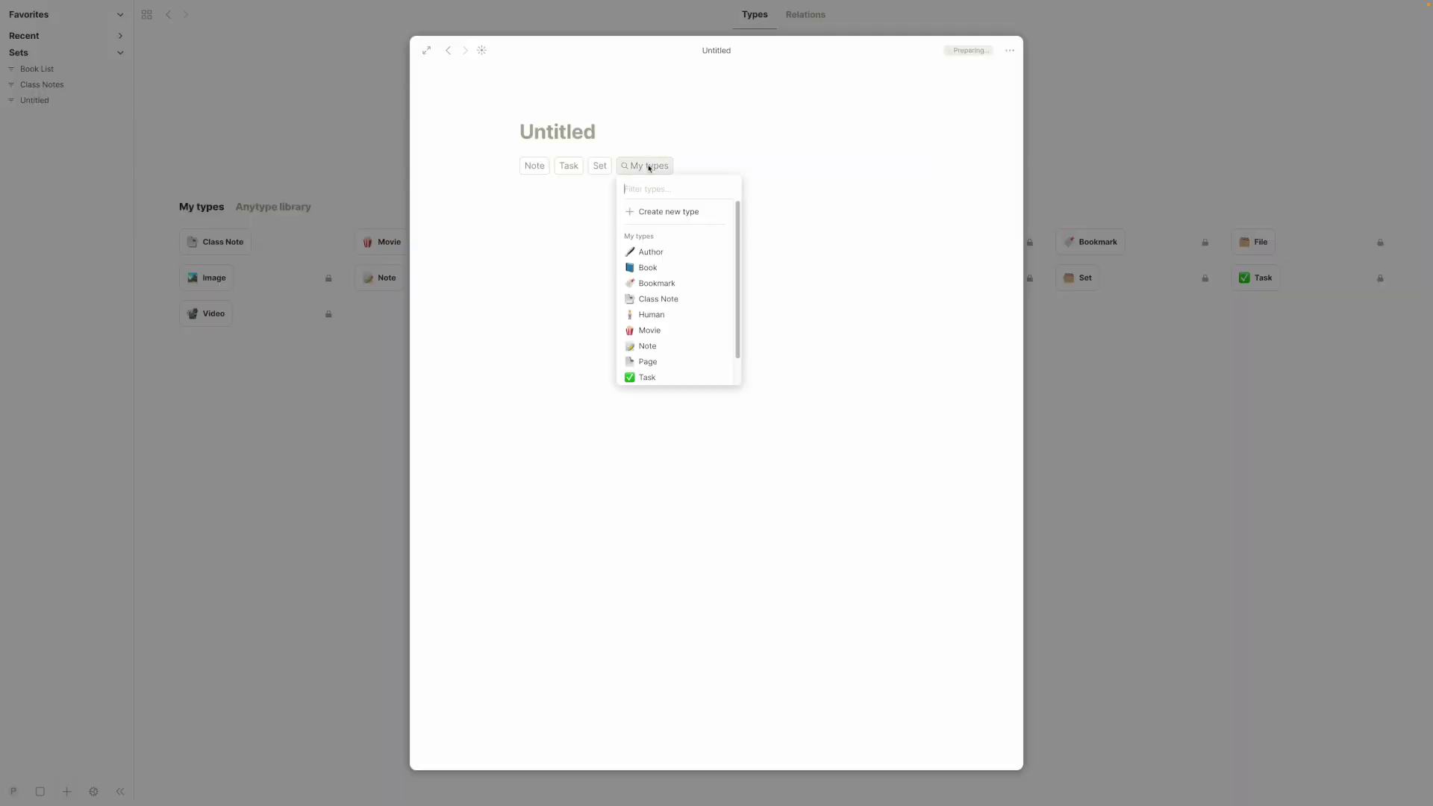
scroll(666, 287, down, 1)
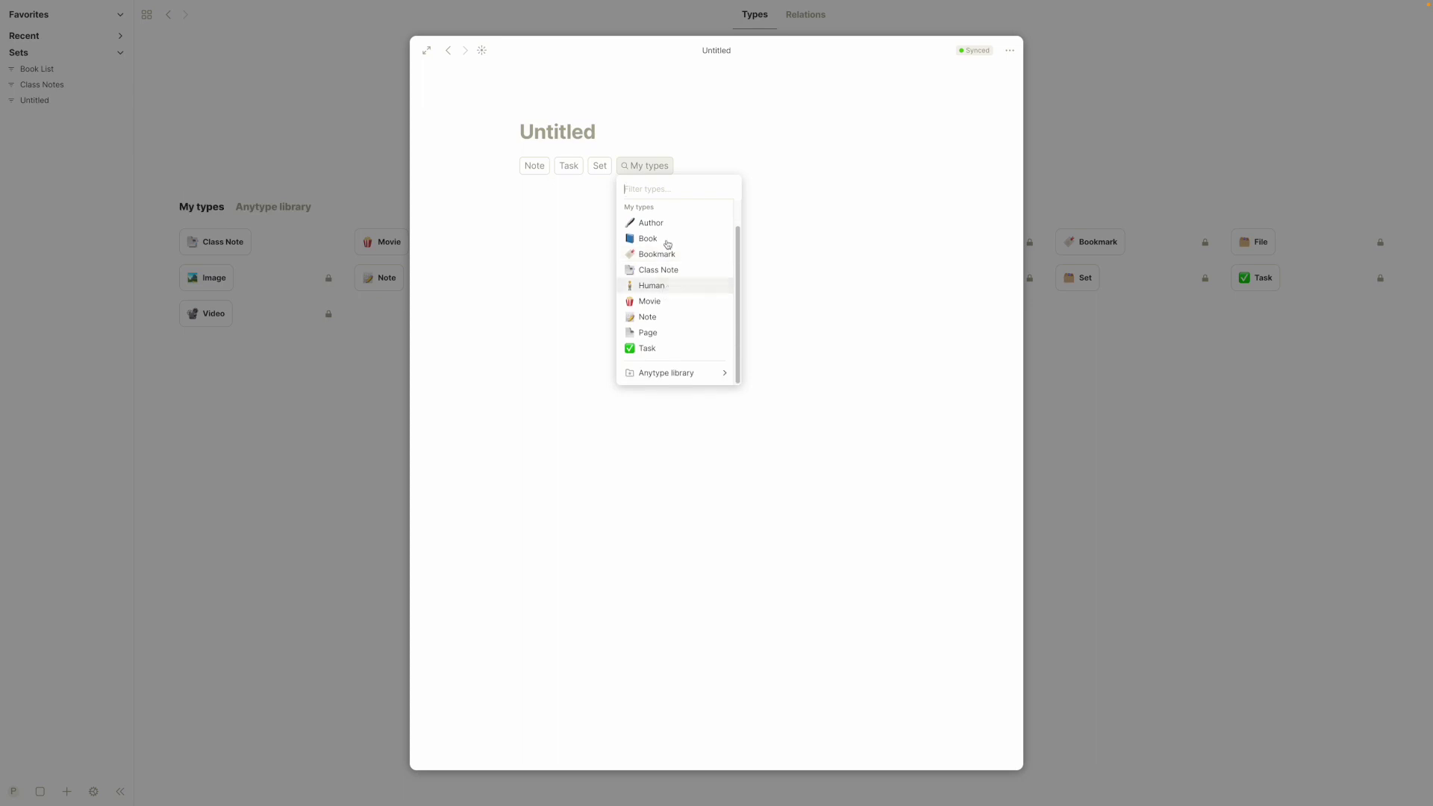